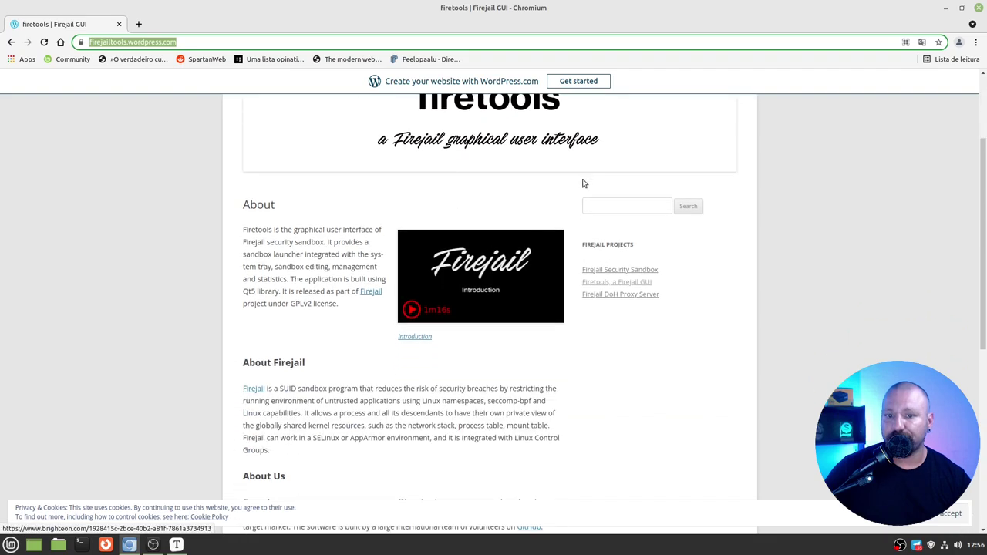
Minimize the Firetools web page and open a terminal window with enlarged text on the desktop
{"action": "scroll", "coordinate": [580, 257], "scroll_direction": "down", "scroll_amount": 3}
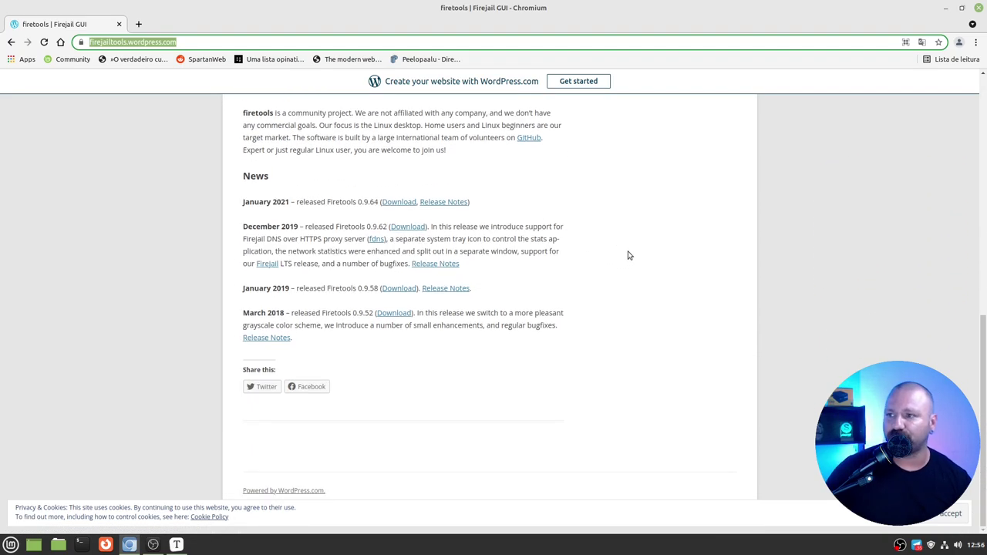
{"action": "left_click", "coordinate": [945, 9]}
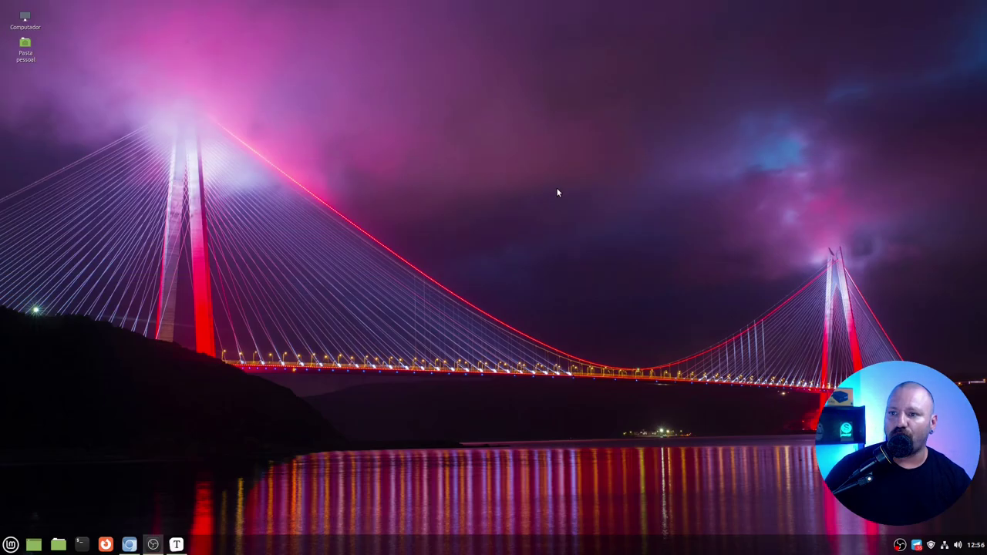
{"action": "left_click", "coordinate": [82, 546]}
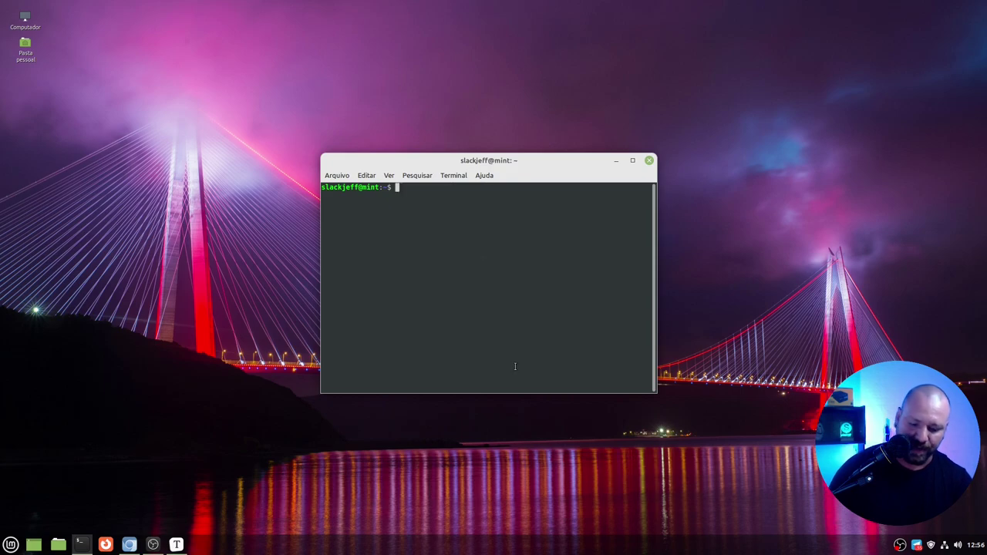
{"action": "key", "text": "ctrl+plus"}
{"action": "left_click_drag", "start_coordinate": [629, 158], "coordinate": [501, 84]}
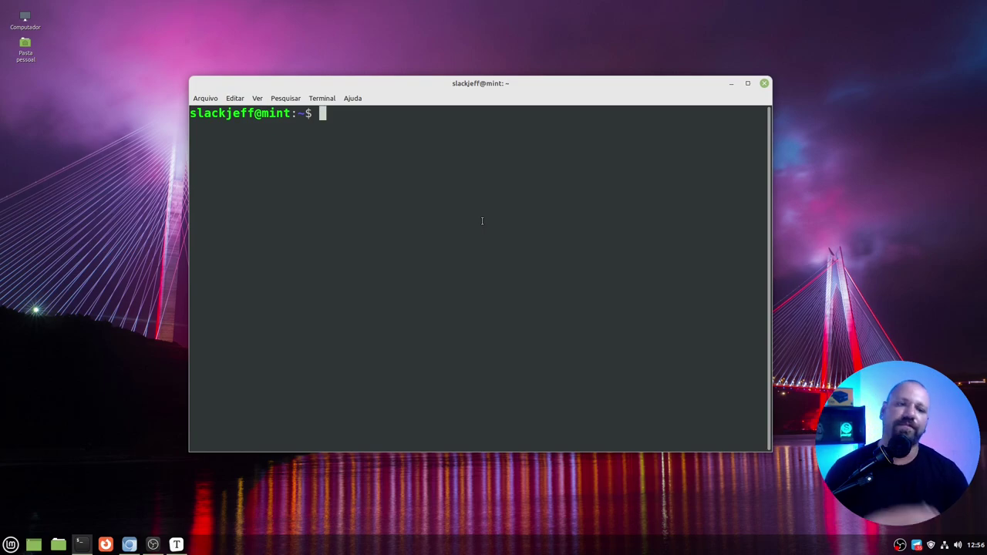
Switch to a root shell with sudo su, entering the account password
{"action": "type", "text": "sudo su"}
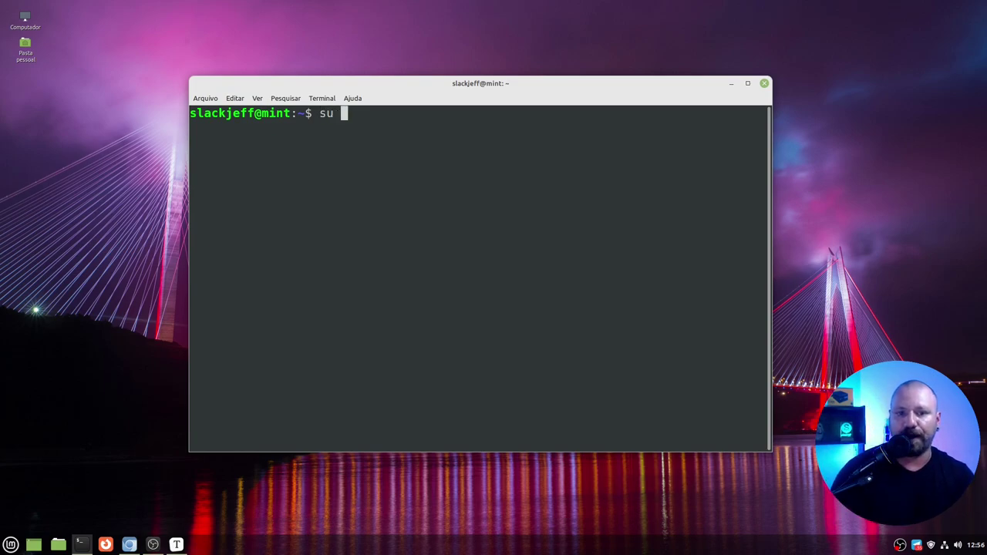
{"action": "key", "text": "Return"}
{"action": "type", "text": "******"}
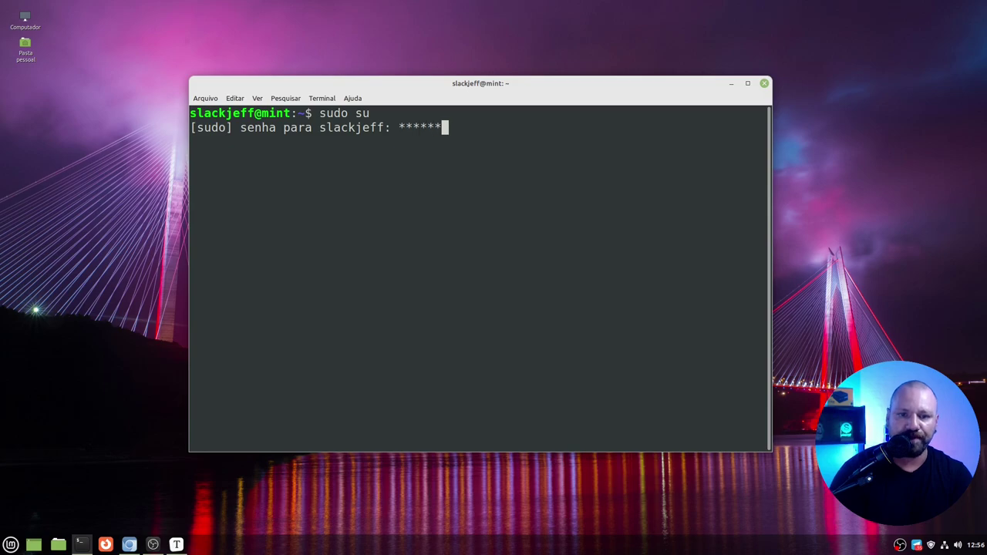
{"action": "key", "text": "Return"}
{"action": "key", "text": "Return"}
{"action": "key", "text": "Return"}
{"action": "key", "text": "Return"}
{"action": "key", "text": "Return"}
Install the firetools package with apt and accept the installation prompt
{"action": "type", "text": "apt i"}
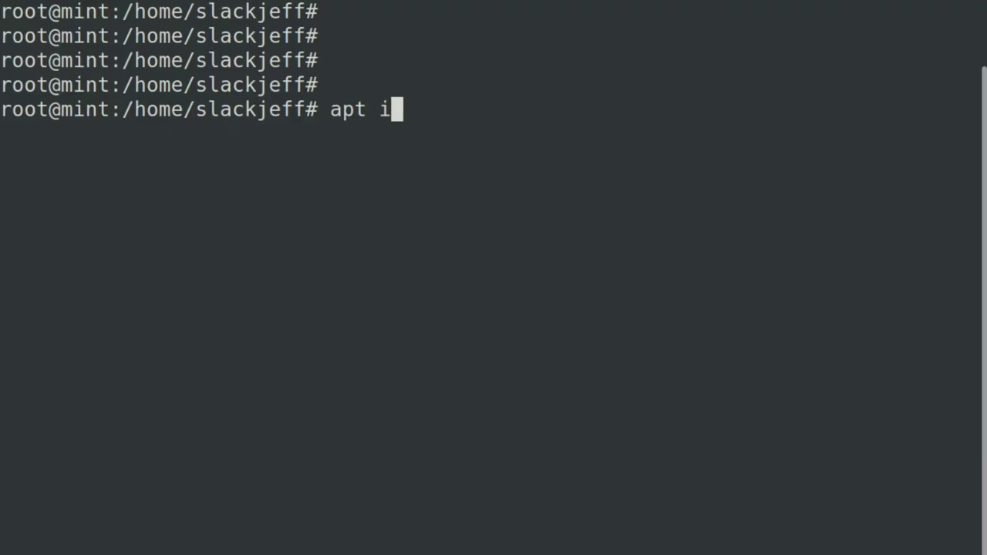
{"action": "type", "text": "nstall firetools"}
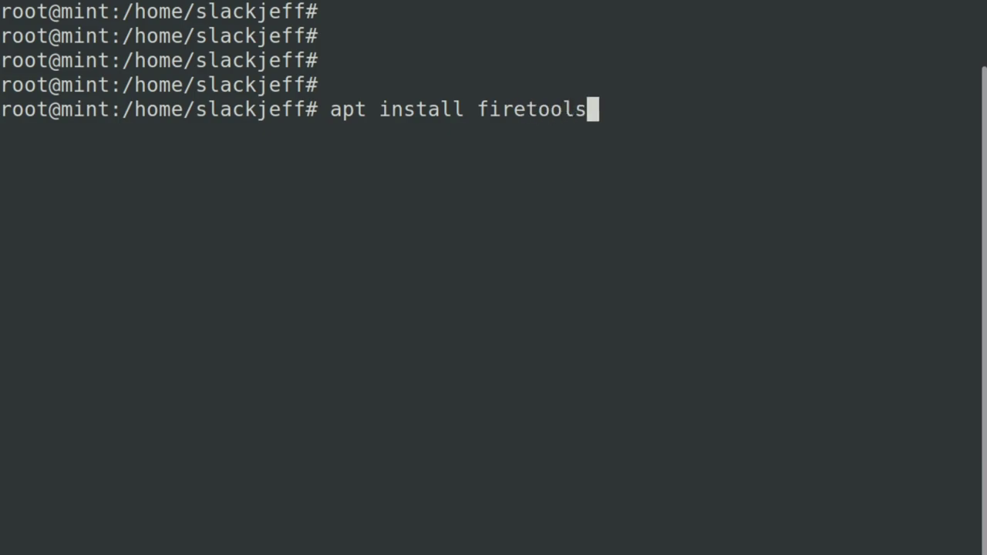
{"action": "key", "text": "Return"}
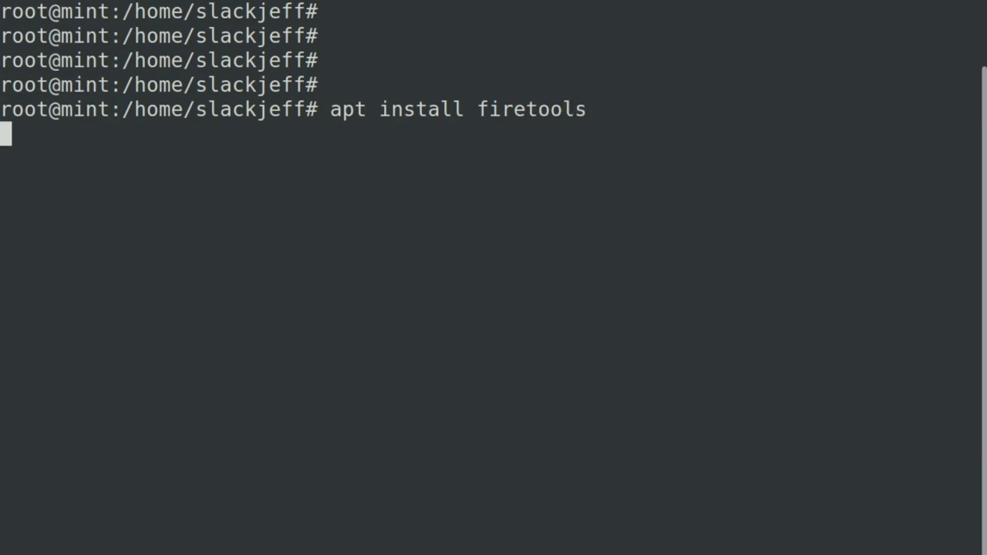
{"action": "key", "text": "Return"}
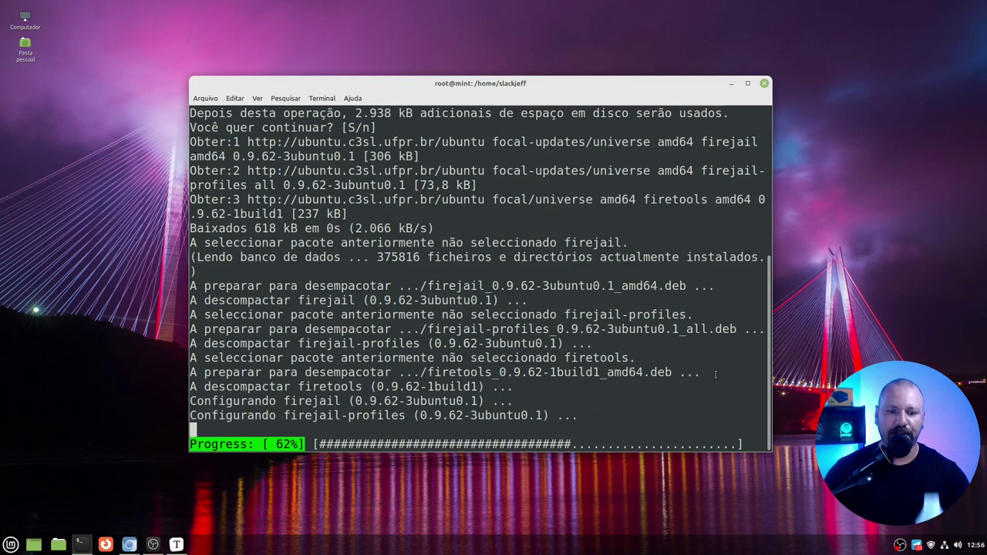
{"action": "left_click_drag", "start_coordinate": [289, 416], "coordinate": [406, 416]}
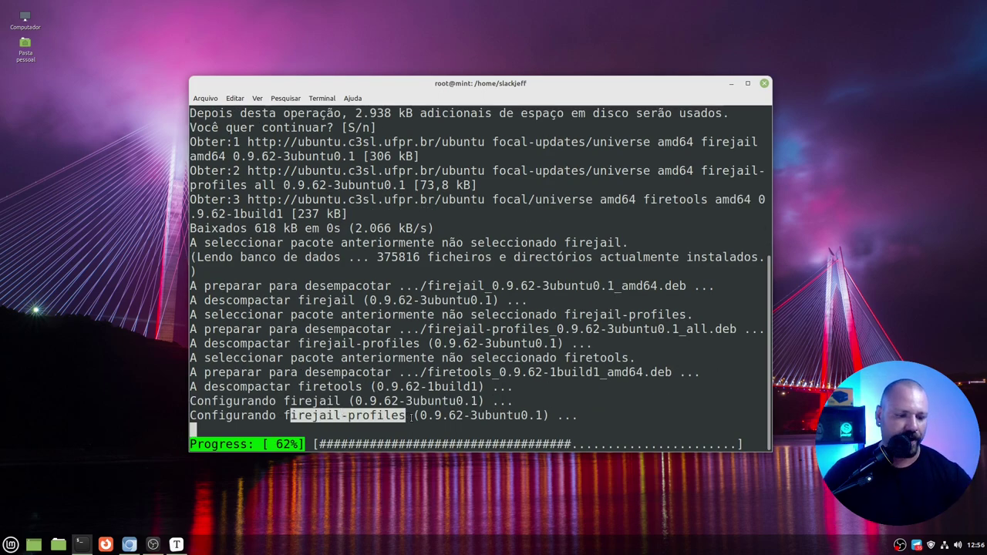
{"action": "left_click", "coordinate": [322, 416]}
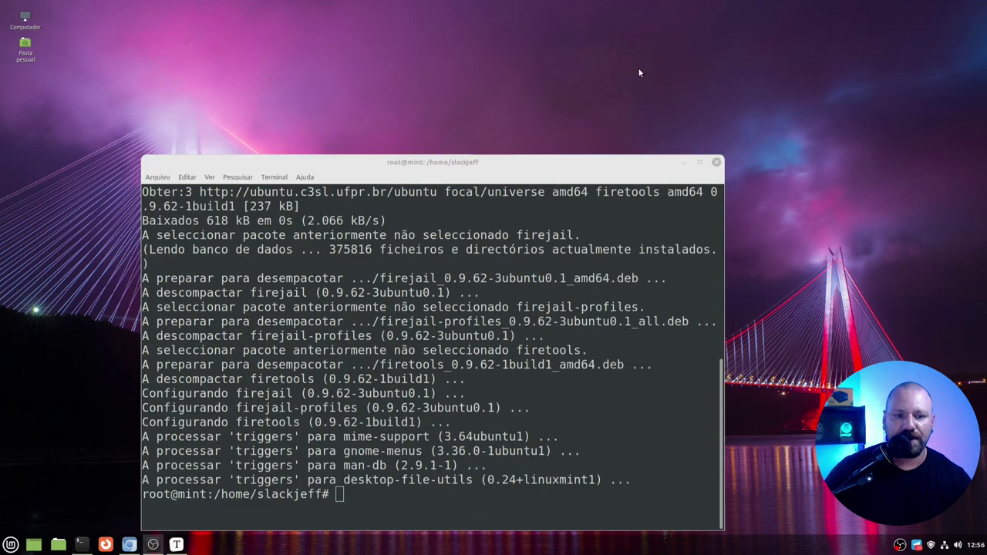
Hide the terminal, find Firetools with the search term "fire", launch it and place its launcher palette in the desktop's upper-right corner
{"action": "key", "text": "ctrl+d"}
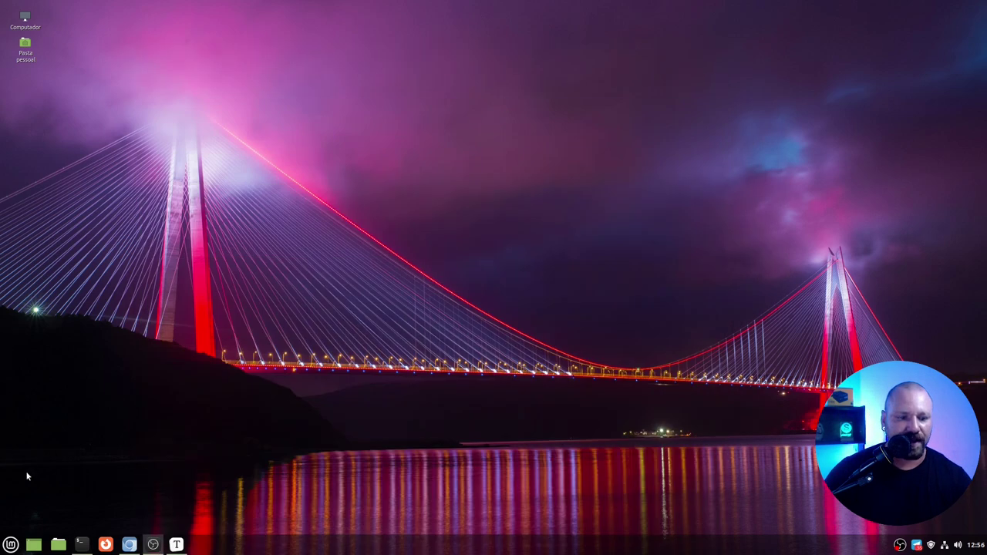
{"action": "left_click", "coordinate": [11, 546]}
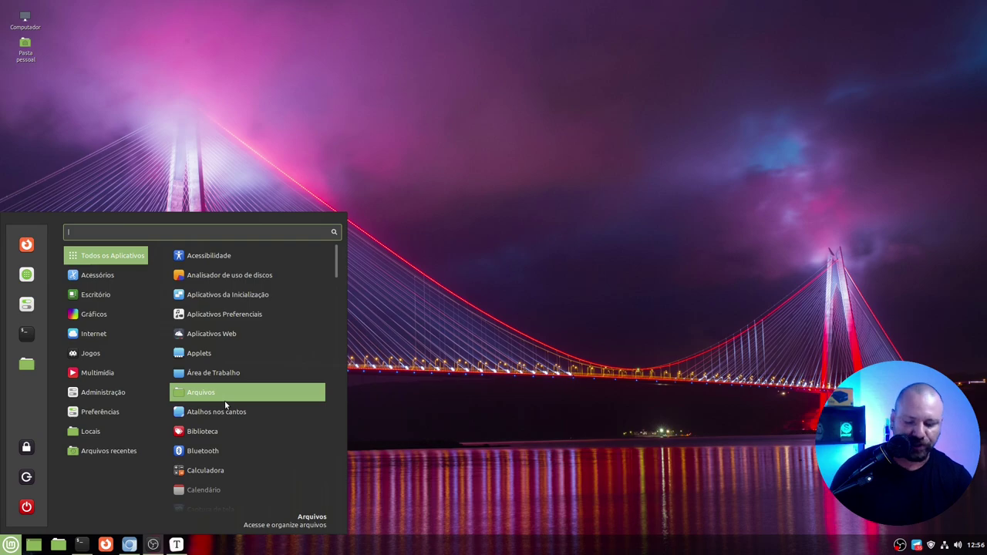
{"action": "type", "text": "fire"}
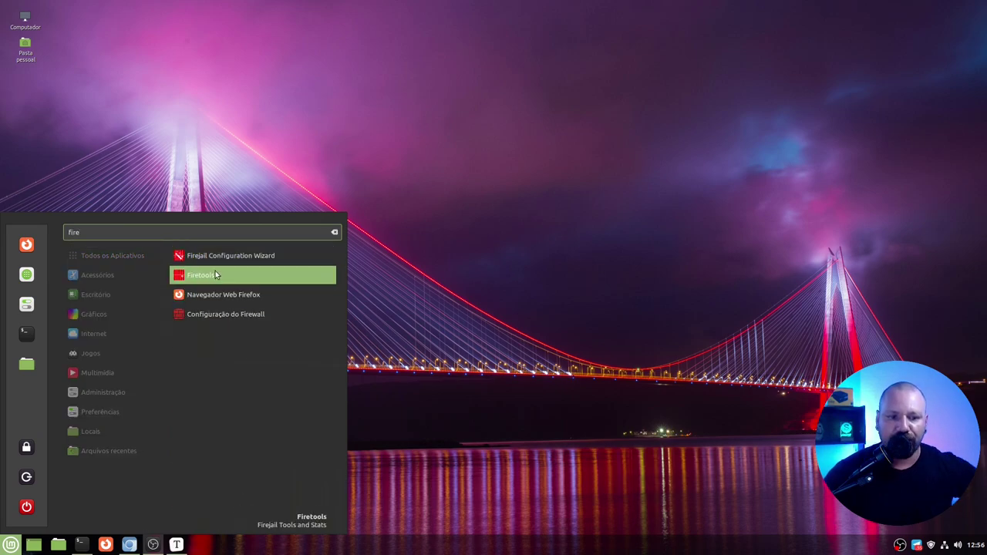
{"action": "left_click", "coordinate": [221, 277]}
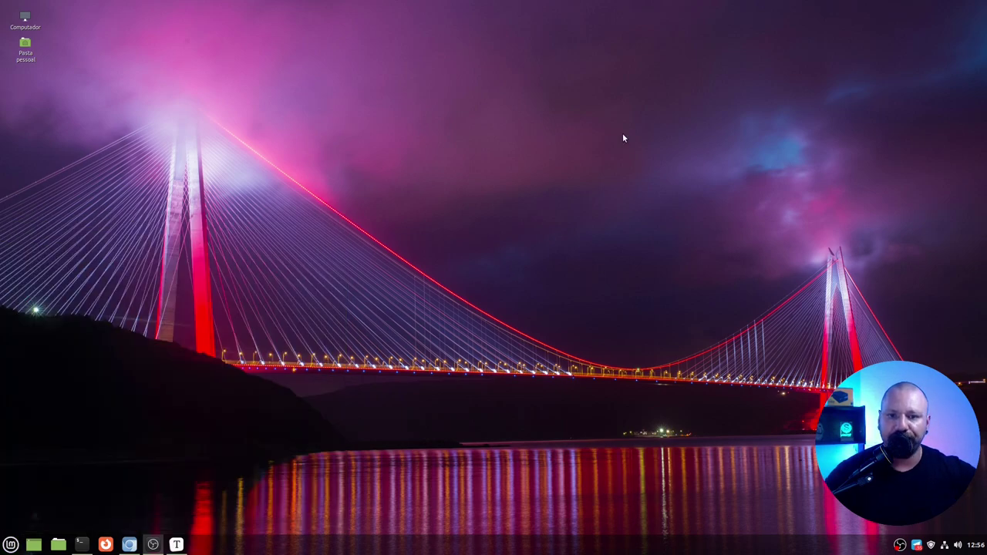
{"action": "left_click_drag", "start_coordinate": [483, 187], "coordinate": [933, 20]}
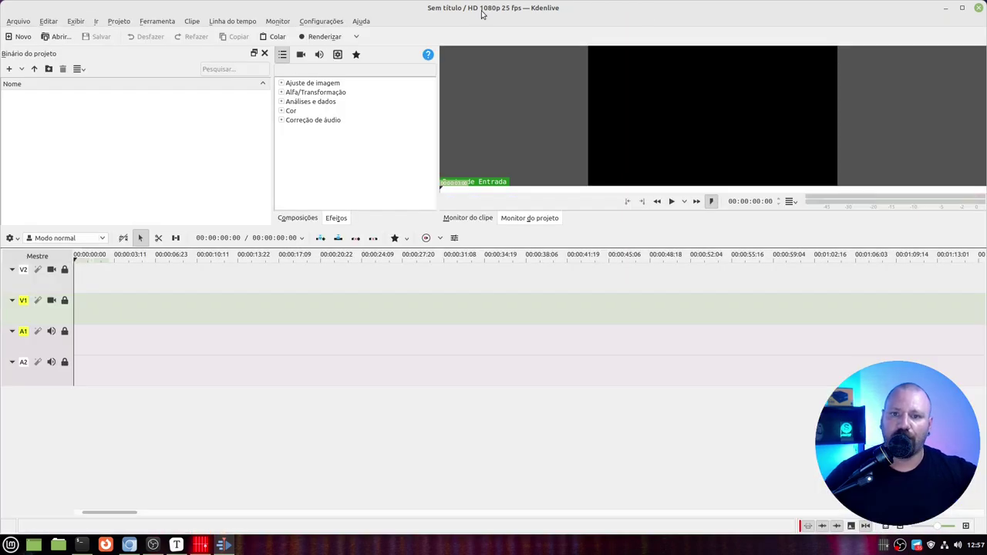
Put the Kdenlive window aside, launch Chromium from the Firetools launcher, and view it maximized before minimizing it
{"action": "left_click_drag", "start_coordinate": [508, 12], "coordinate": [545, 9]}
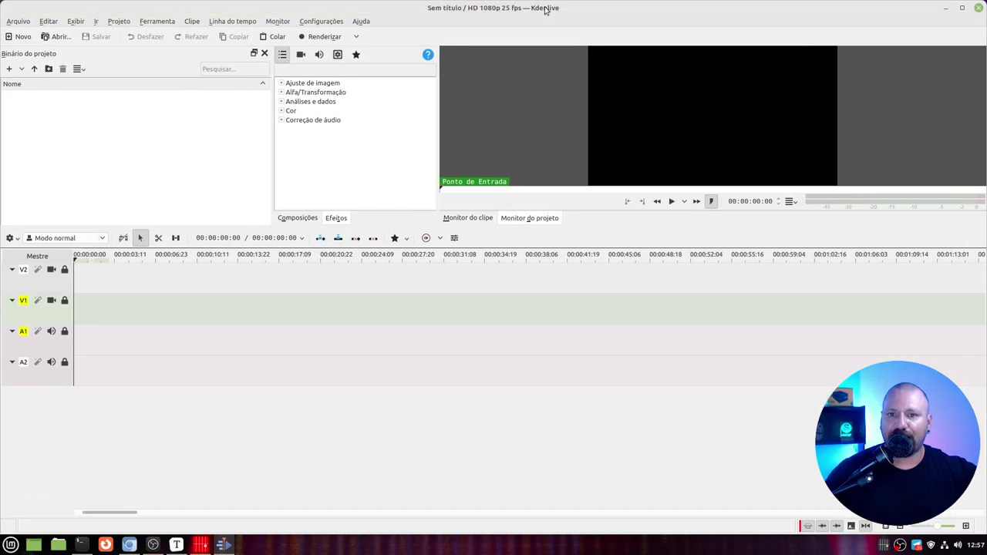
{"action": "left_click_drag", "start_coordinate": [802, 12], "coordinate": [671, 183]}
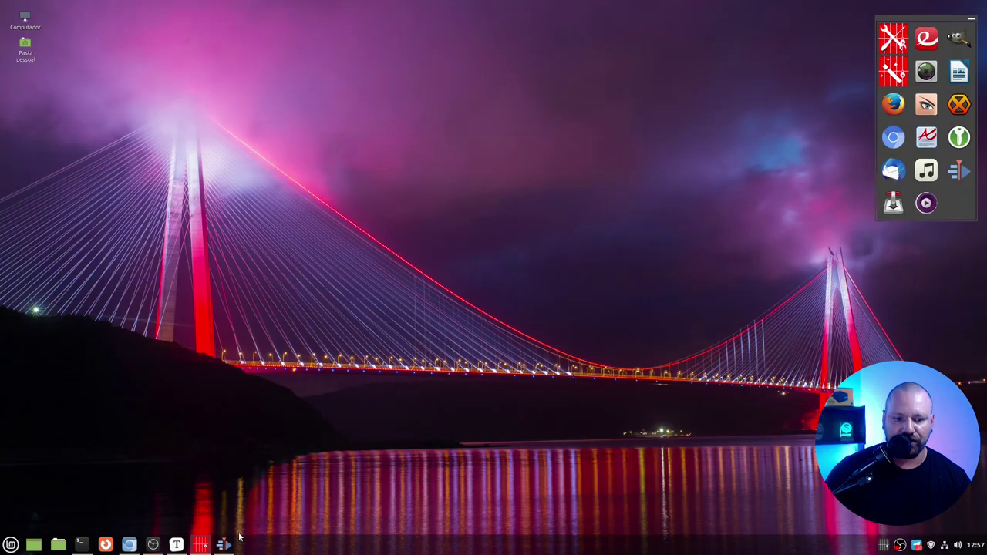
{"action": "left_click", "coordinate": [893, 138]}
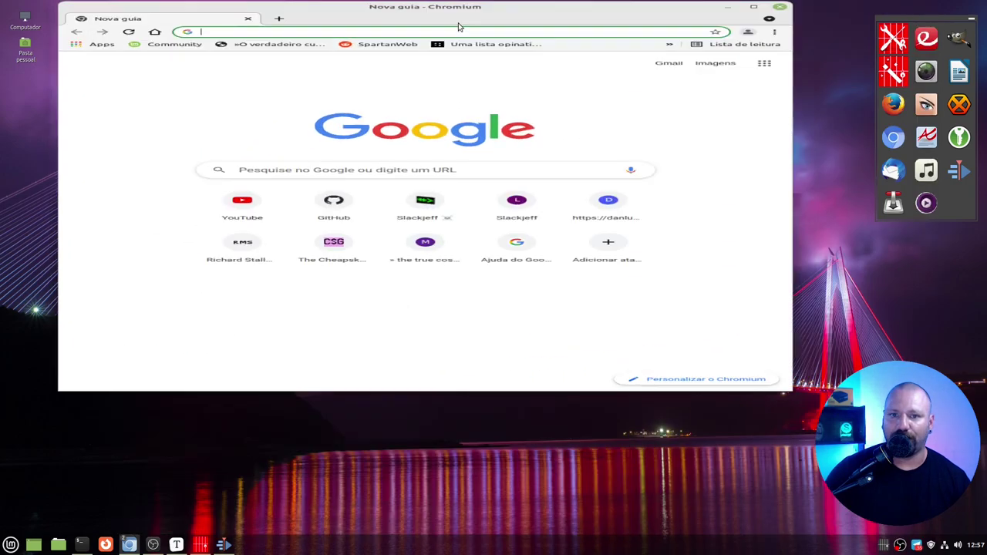
{"action": "double_click", "coordinate": [484, 5]}
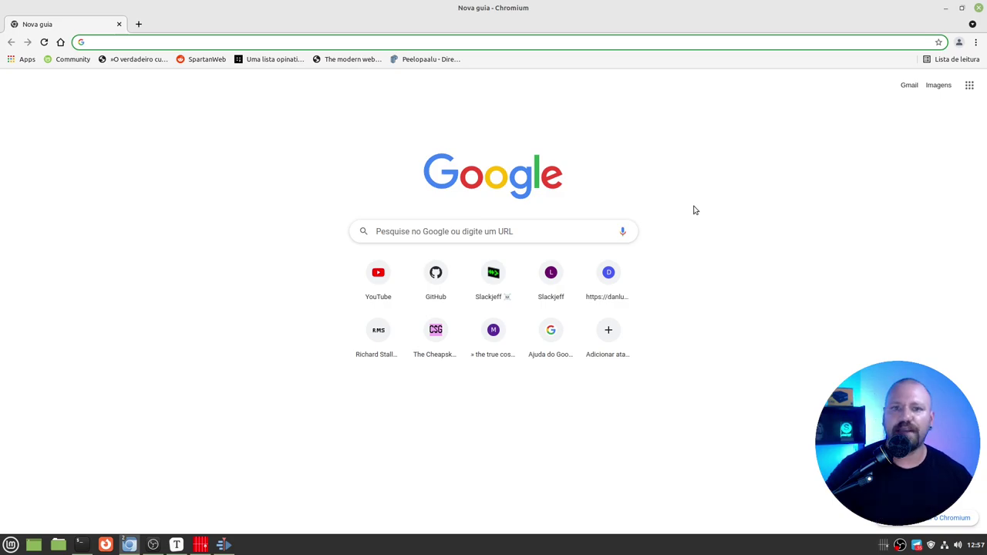
{"action": "left_click", "coordinate": [945, 8]}
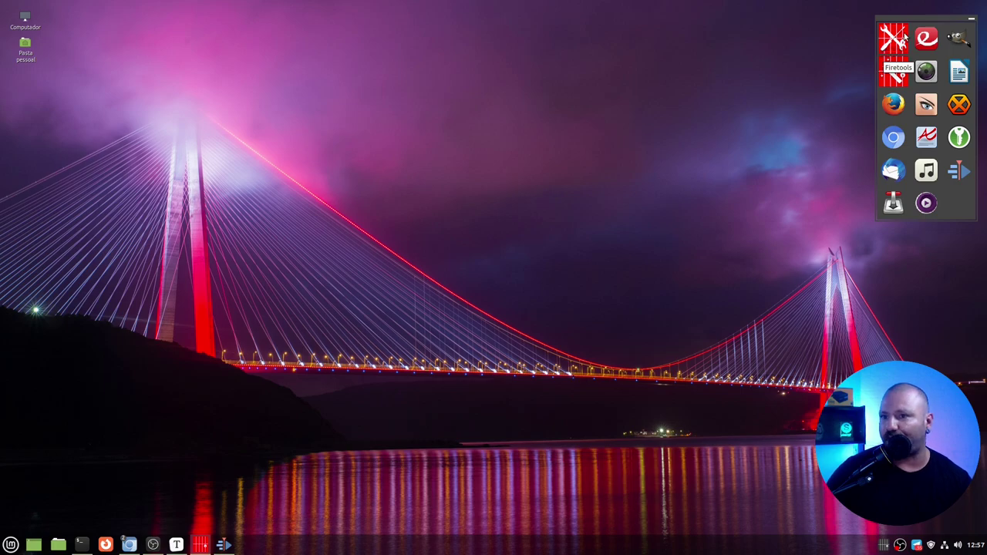
Open the Firetools sandbox list and view the details of the Kdenlive sandbox, including its profile path
{"action": "left_click", "coordinate": [893, 39]}
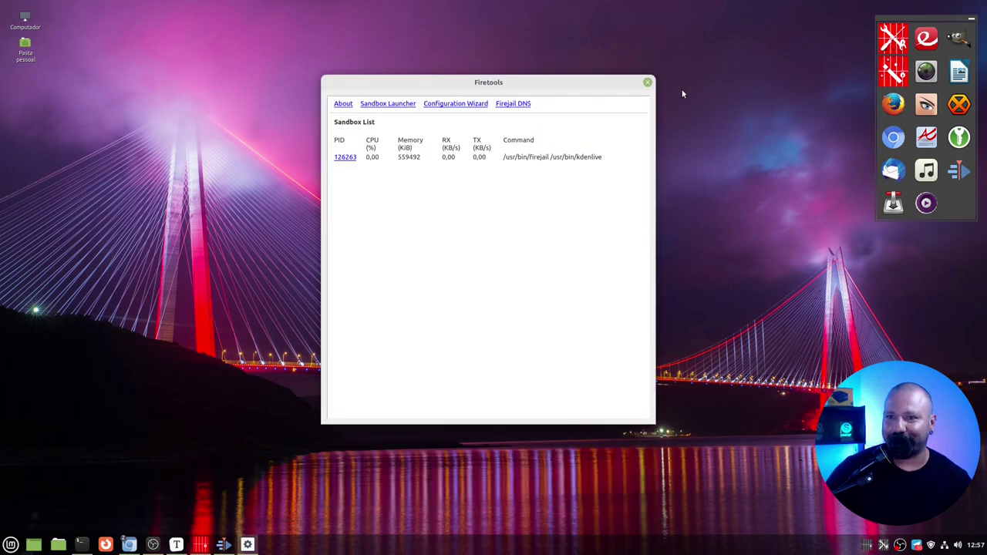
{"action": "left_click_drag", "start_coordinate": [503, 82], "coordinate": [550, 67]}
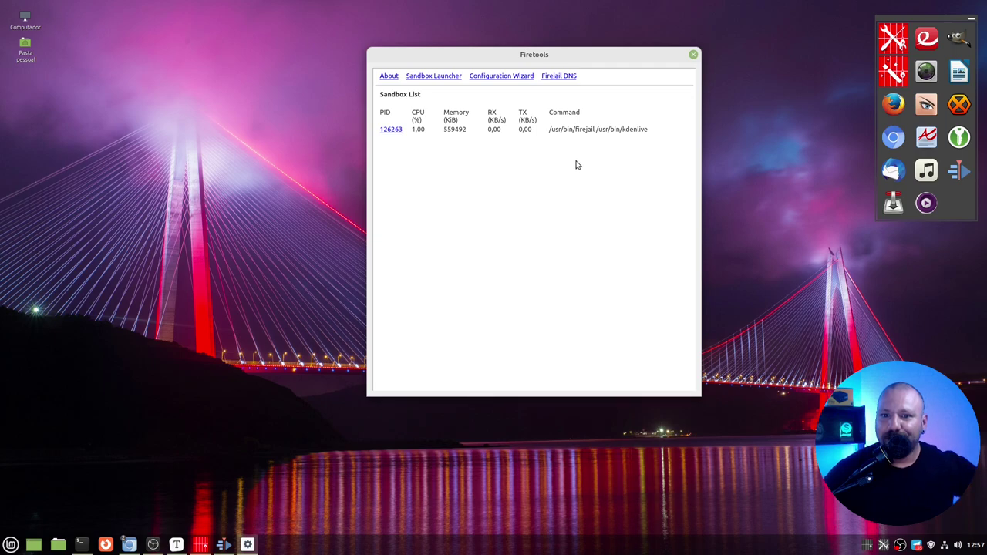
{"action": "left_click_drag", "start_coordinate": [529, 58], "coordinate": [465, 61]}
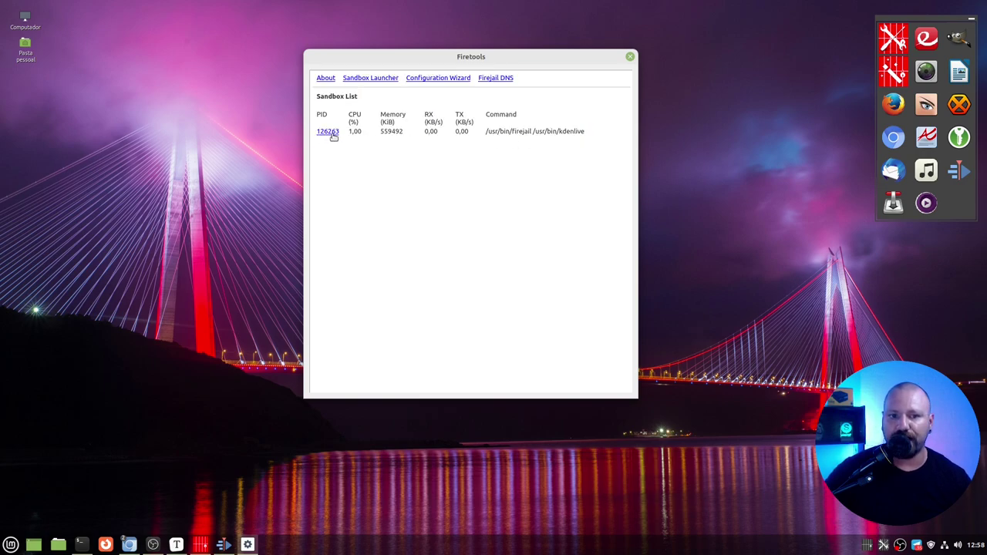
{"action": "left_click", "coordinate": [334, 134]}
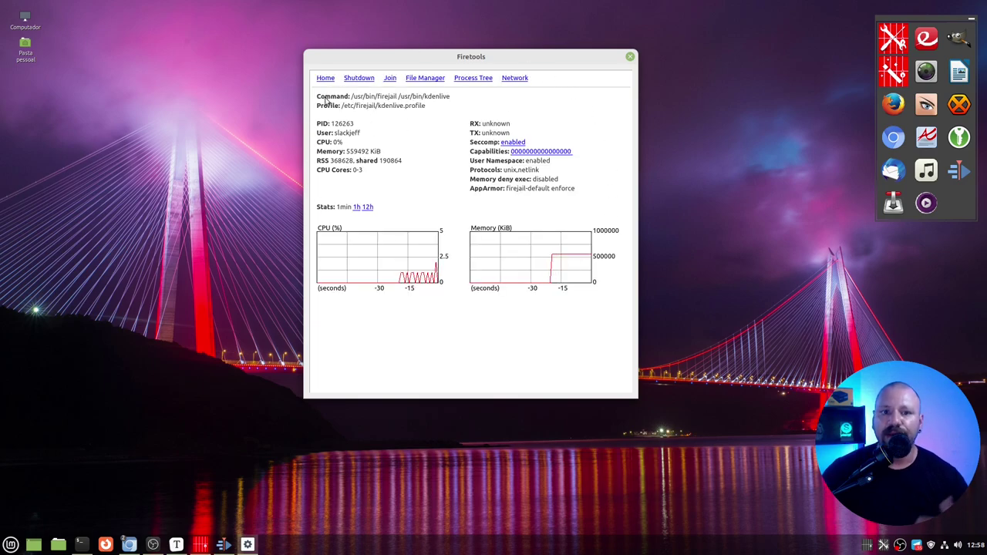
{"action": "left_click_drag", "start_coordinate": [342, 106], "coordinate": [430, 110]}
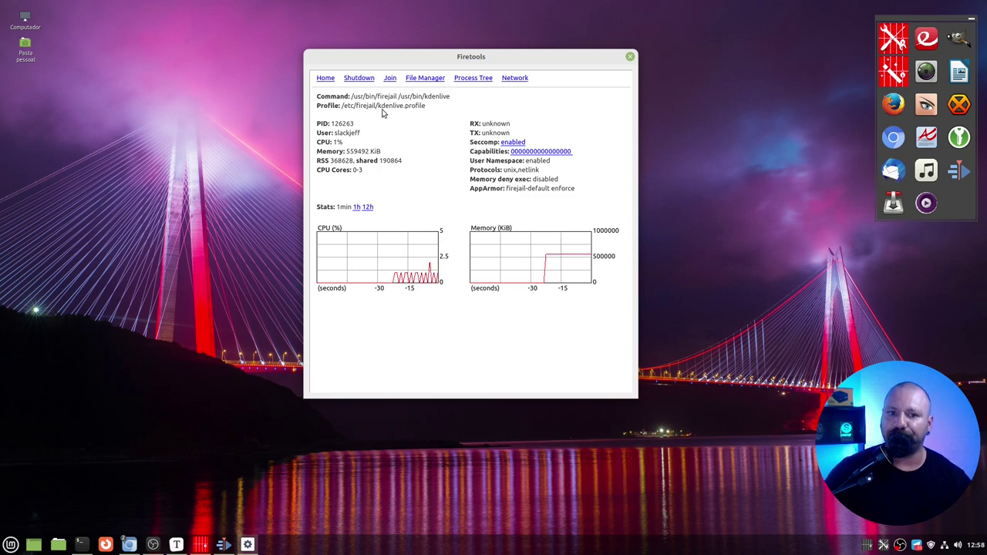
{"action": "left_click_drag", "start_coordinate": [349, 111], "coordinate": [446, 111]}
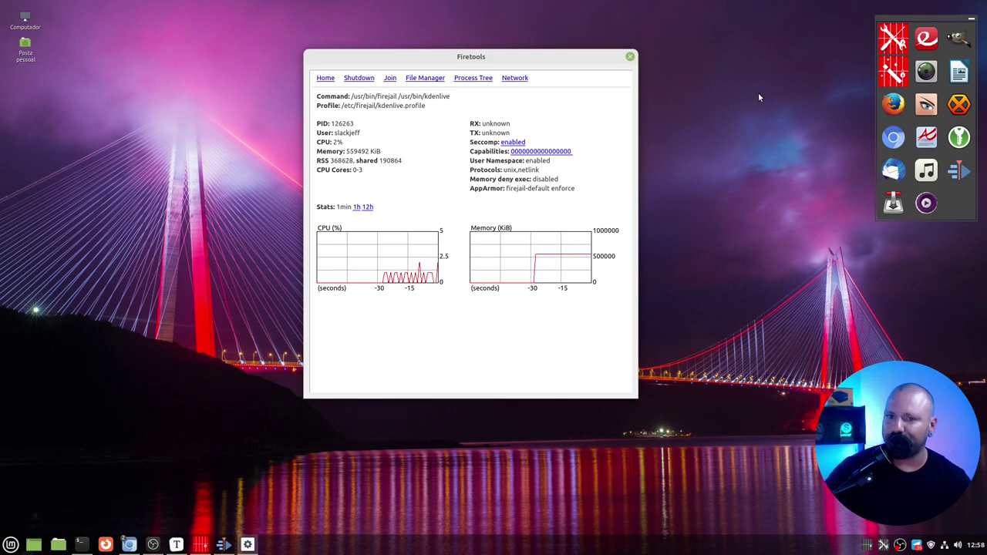
Call up the Kdenlive sandbox's shutdown without carrying it out, and inspect its file system, process tree and network details
{"action": "left_click", "coordinate": [357, 78]}
{"action": "left_click", "coordinate": [502, 332]}
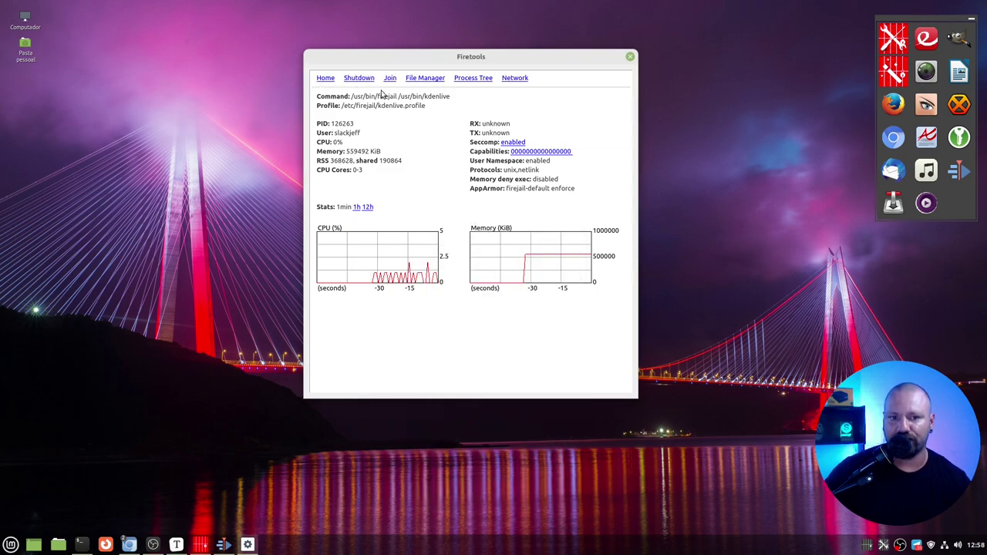
{"action": "left_click", "coordinate": [425, 79]}
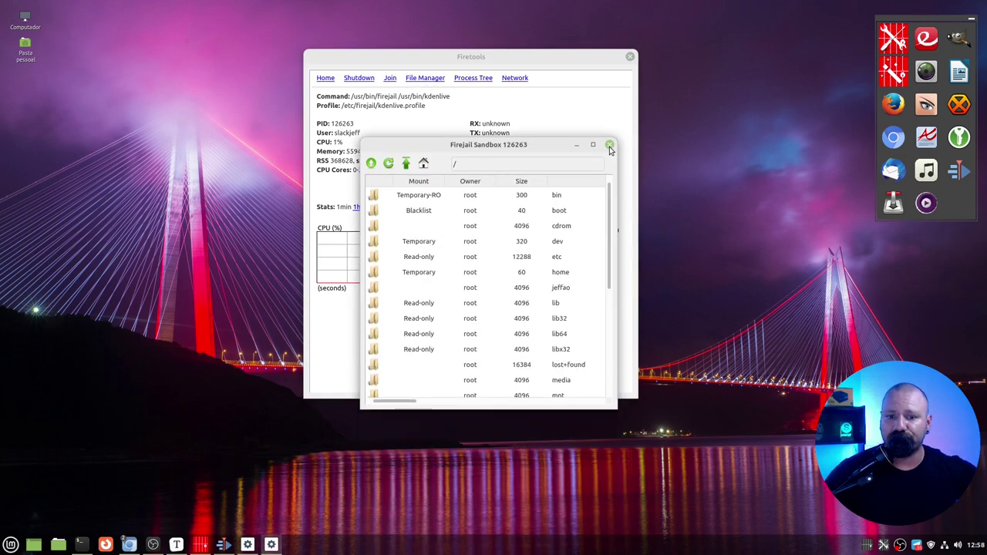
{"action": "left_click", "coordinate": [609, 145]}
{"action": "left_click", "coordinate": [465, 80]}
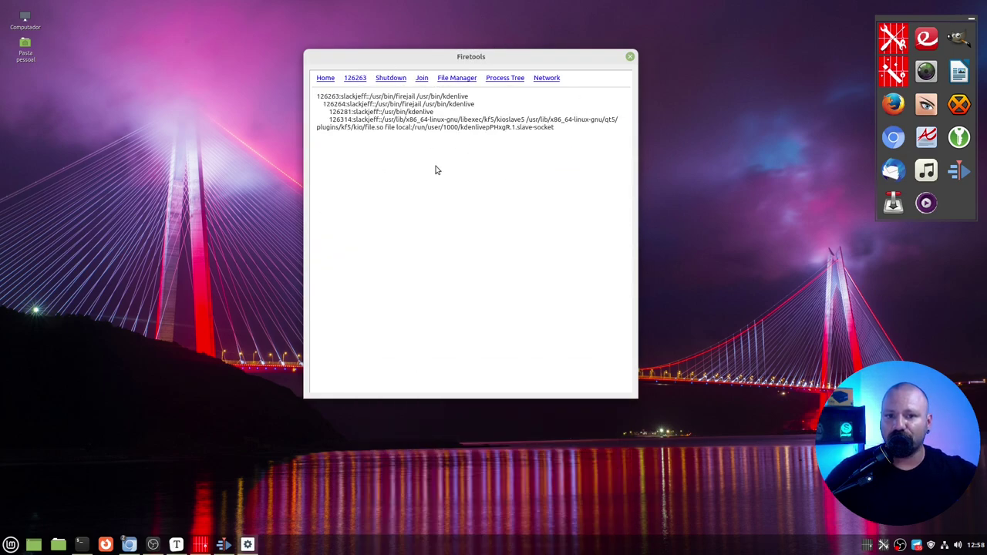
{"action": "left_click", "coordinate": [544, 79]}
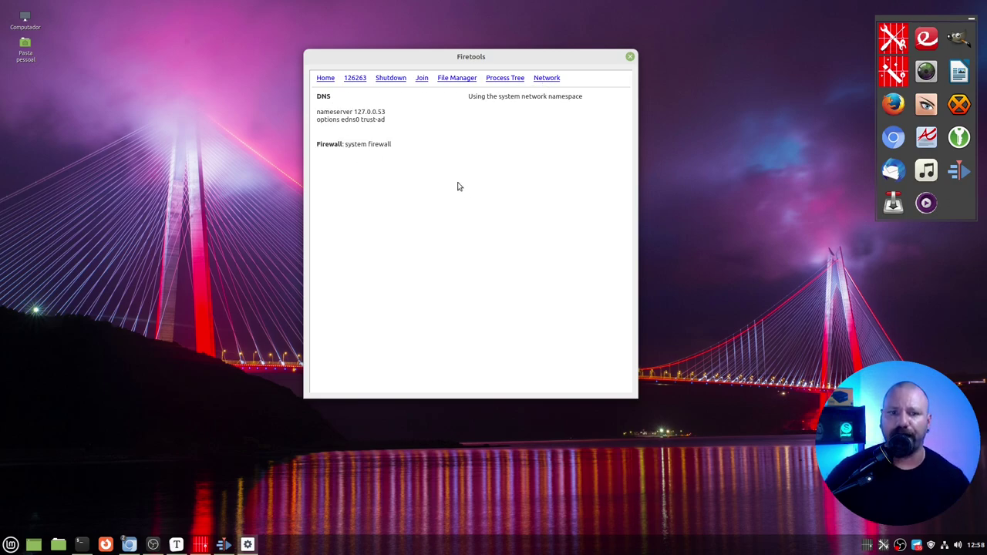
Return to the sandbox list, close that window and open the Firejail Configuration Wizard from the launcher
{"action": "left_click", "coordinate": [327, 78]}
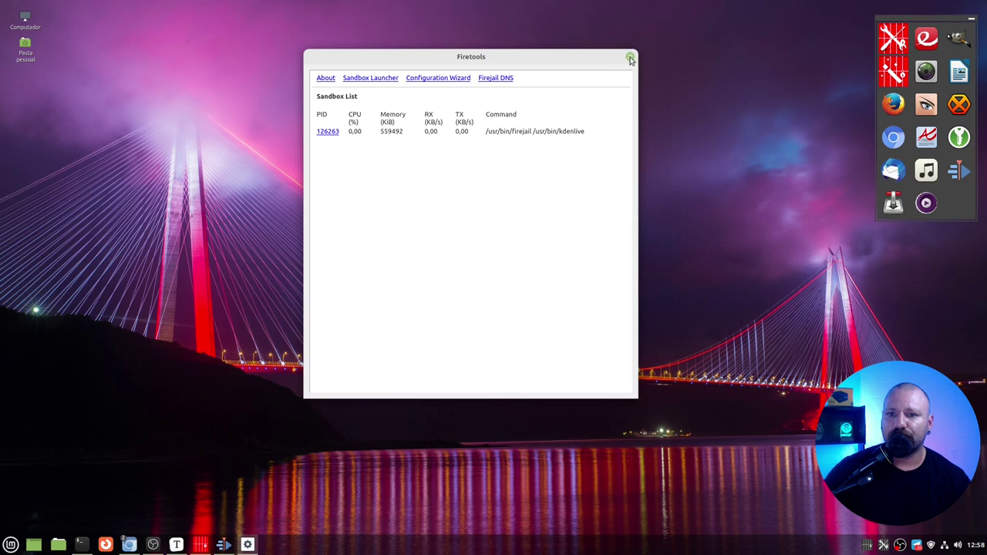
{"action": "left_click", "coordinate": [629, 56]}
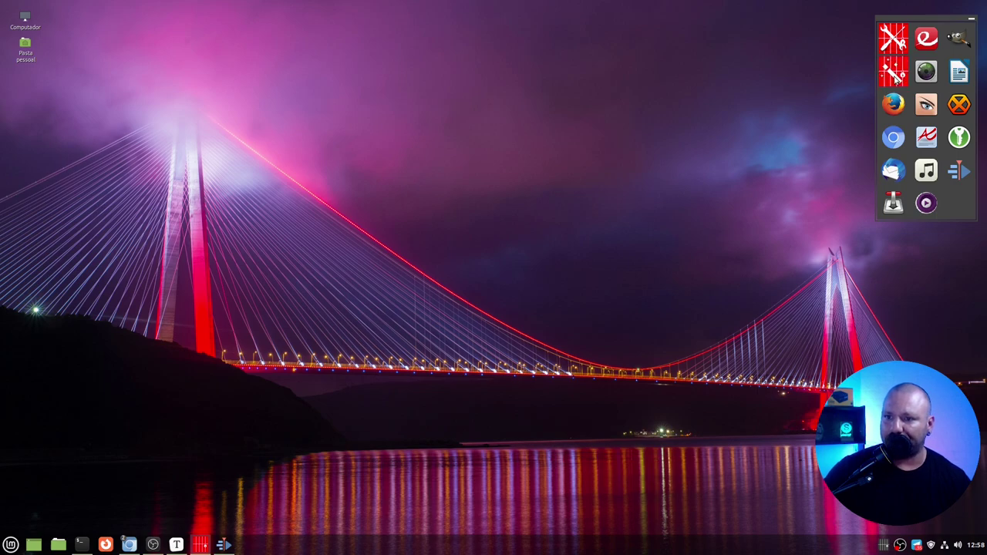
{"action": "left_click", "coordinate": [895, 72]}
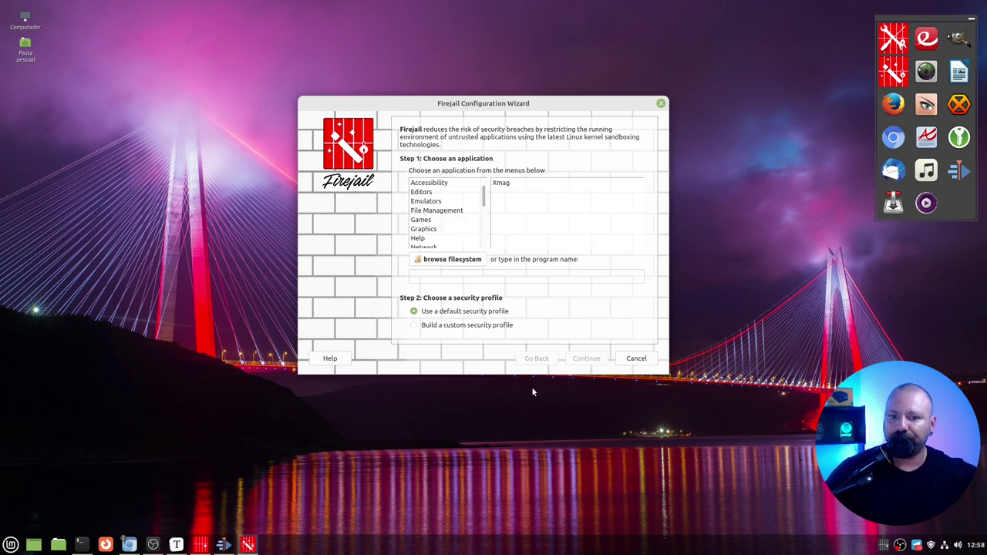
Choose mpv Media Player from the Video category as the application to sandbox in the Firejail Configuration Wizard
{"action": "scroll", "coordinate": [430, 212], "scroll_direction": "down", "scroll_amount": 5}
{"action": "left_click", "coordinate": [429, 221]}
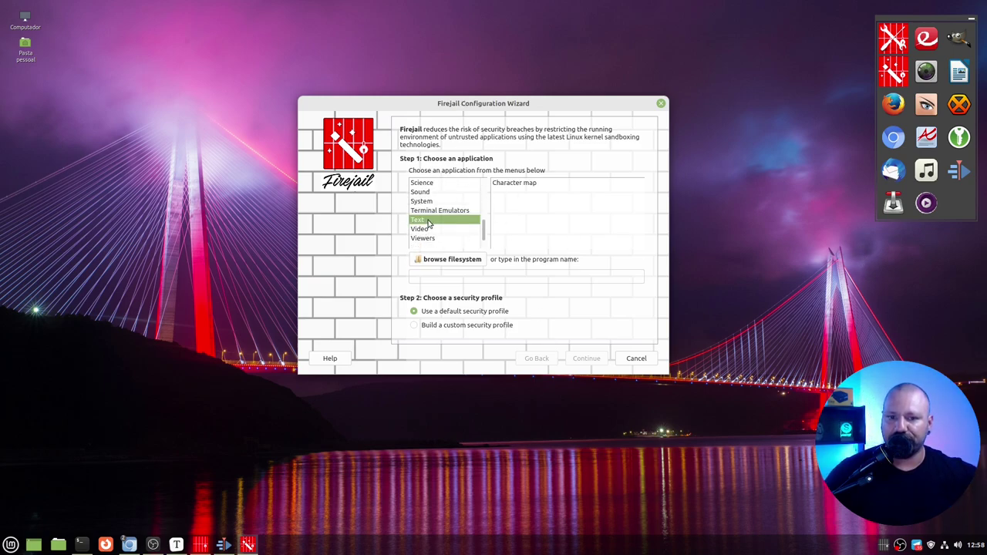
{"action": "left_click", "coordinate": [426, 229]}
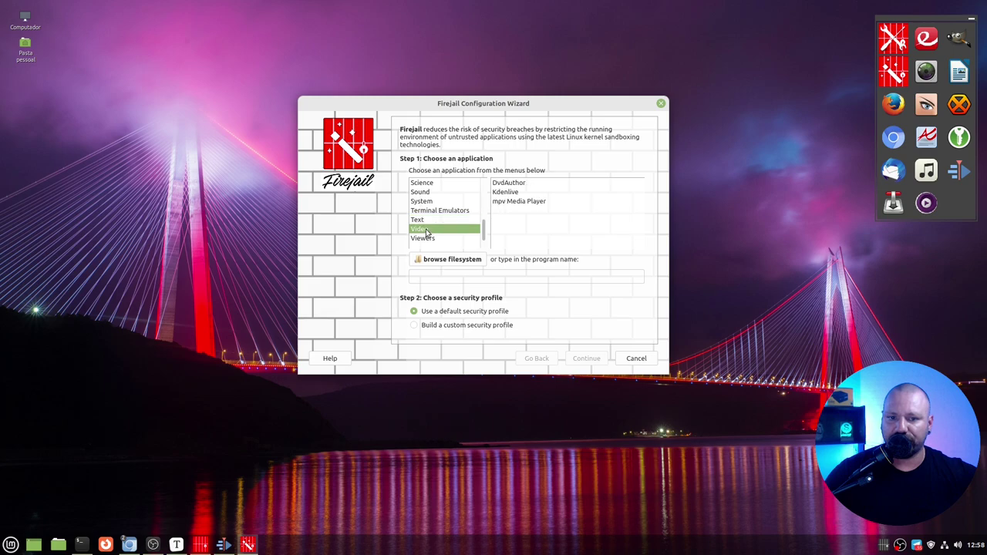
{"action": "left_click", "coordinate": [513, 203]}
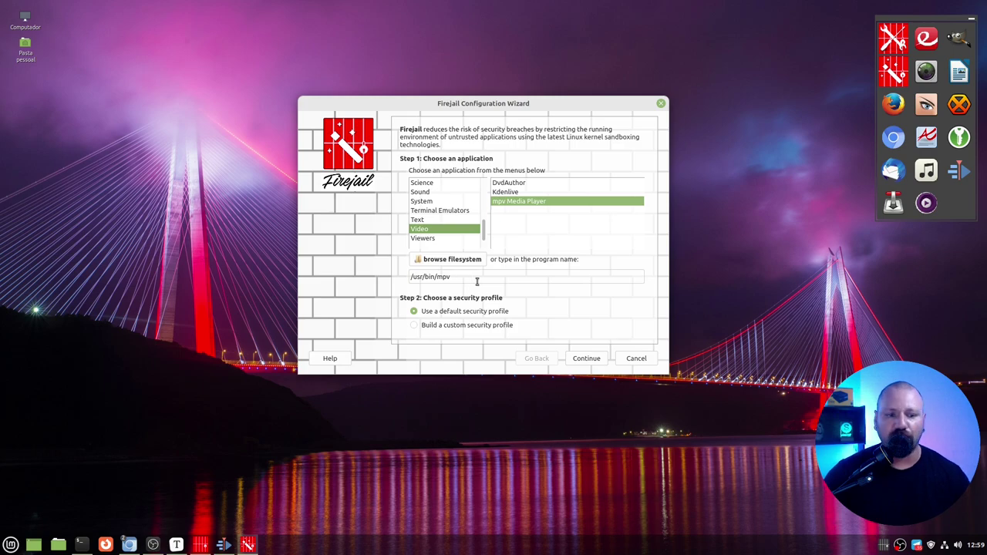
{"action": "left_click_drag", "start_coordinate": [476, 282], "coordinate": [405, 281]}
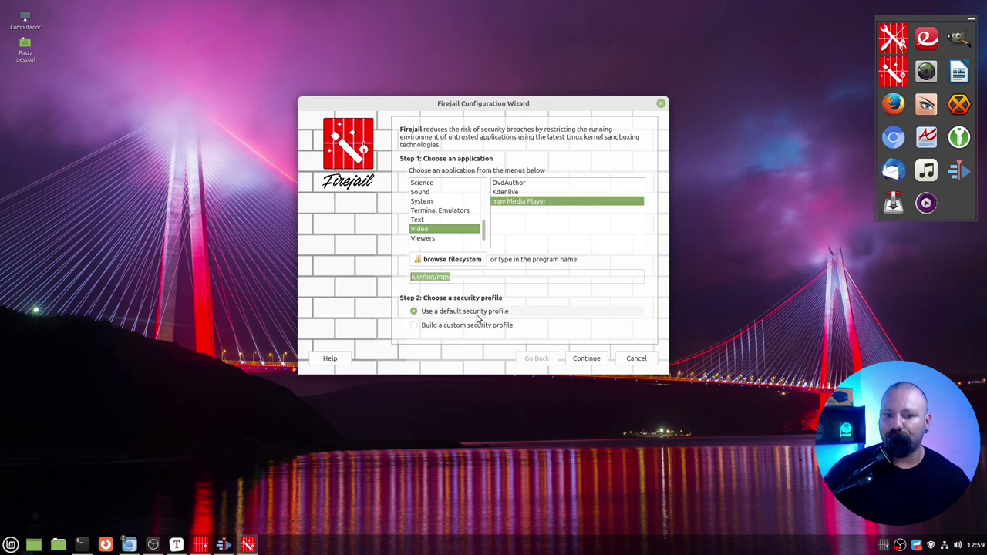
Keep the default security profile, enable sandbox monitoring and statistics, and finish the wizard to start the mpv sandbox
{"action": "left_click", "coordinate": [429, 327]}
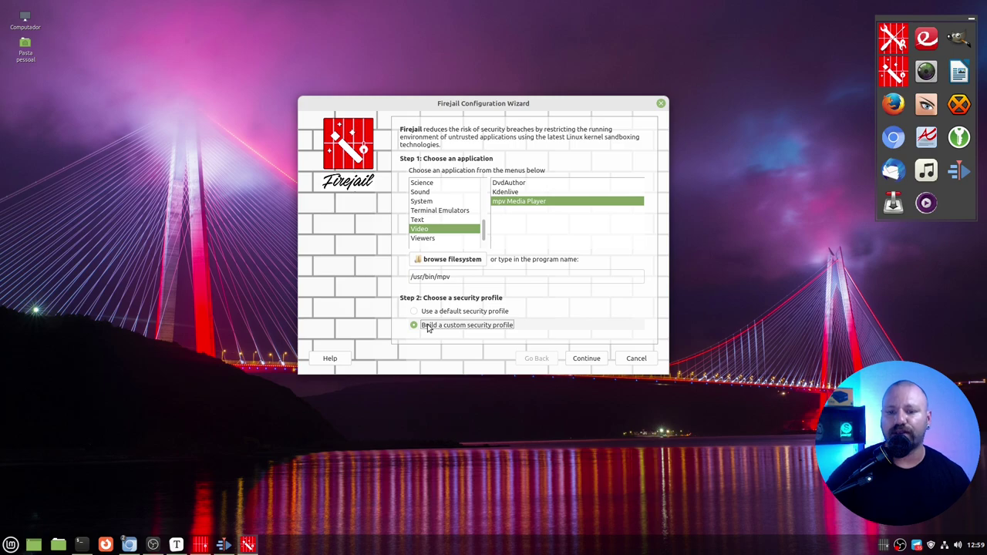
{"action": "left_click", "coordinate": [431, 313]}
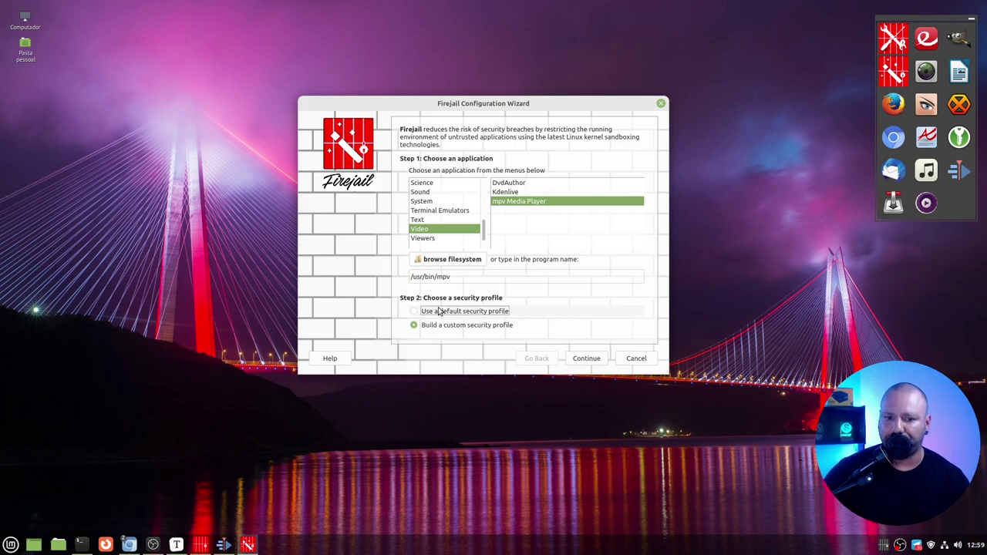
{"action": "left_click", "coordinate": [584, 358]}
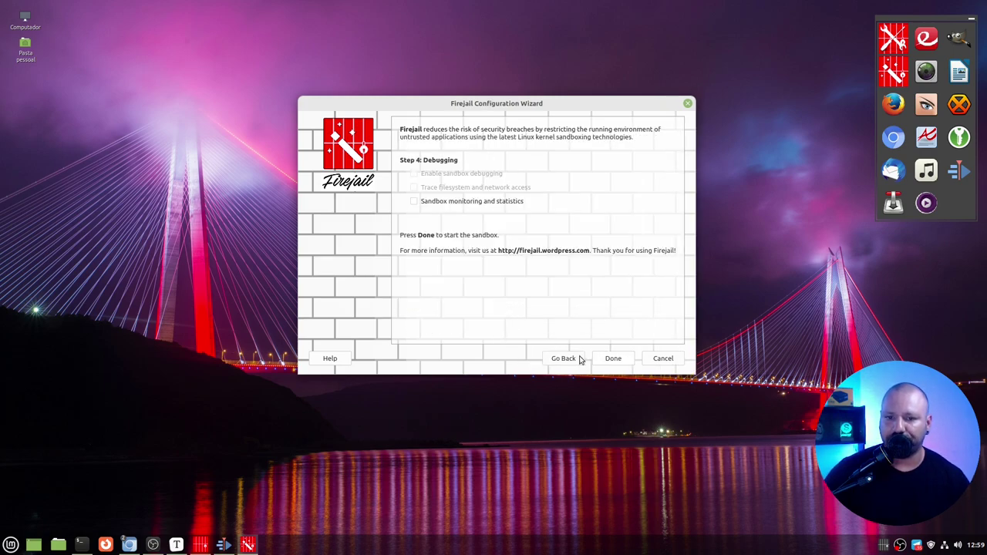
{"action": "left_click", "coordinate": [444, 202]}
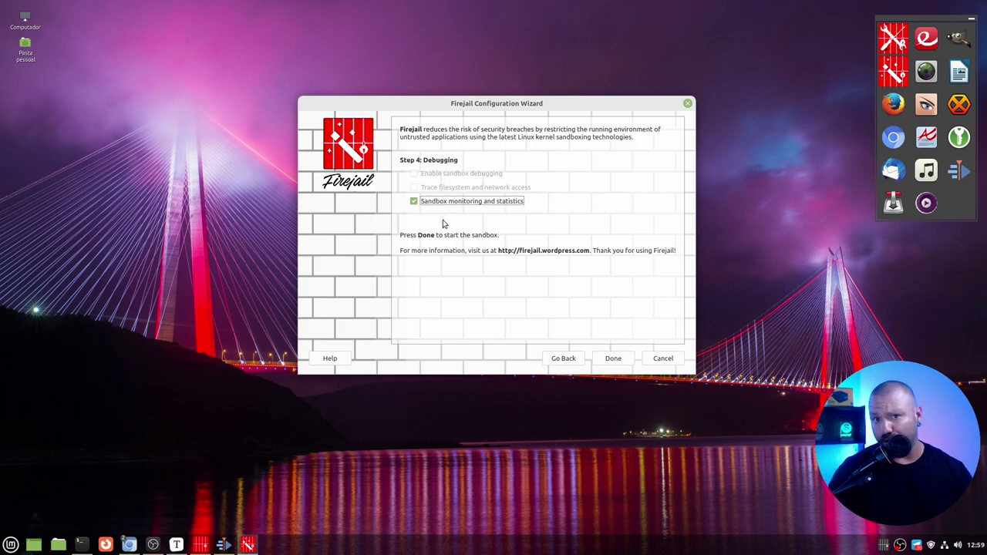
{"action": "left_click", "coordinate": [617, 360]}
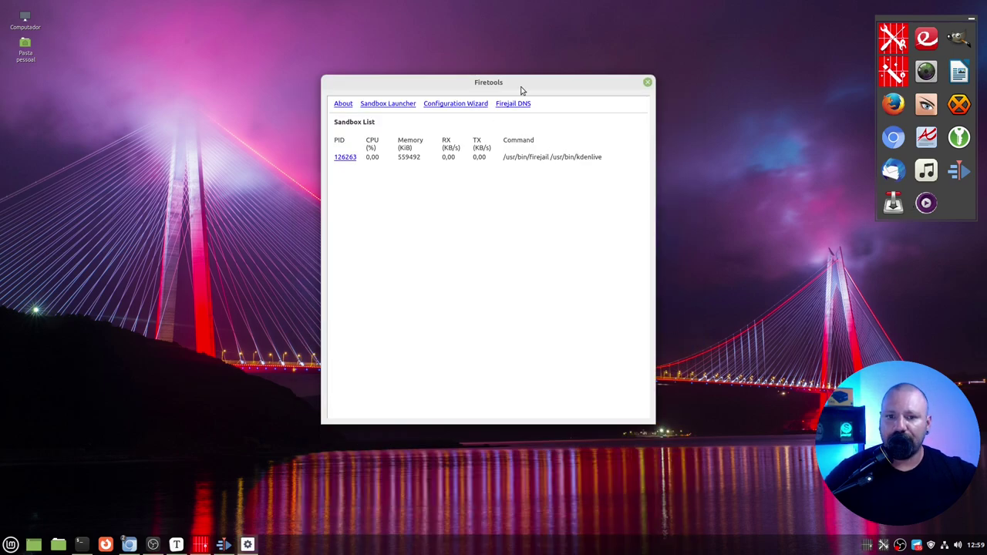
Close the sandbox list window, run mpv from the Firetools launcher and close the player
{"action": "left_click_drag", "start_coordinate": [479, 78], "coordinate": [394, 67]}
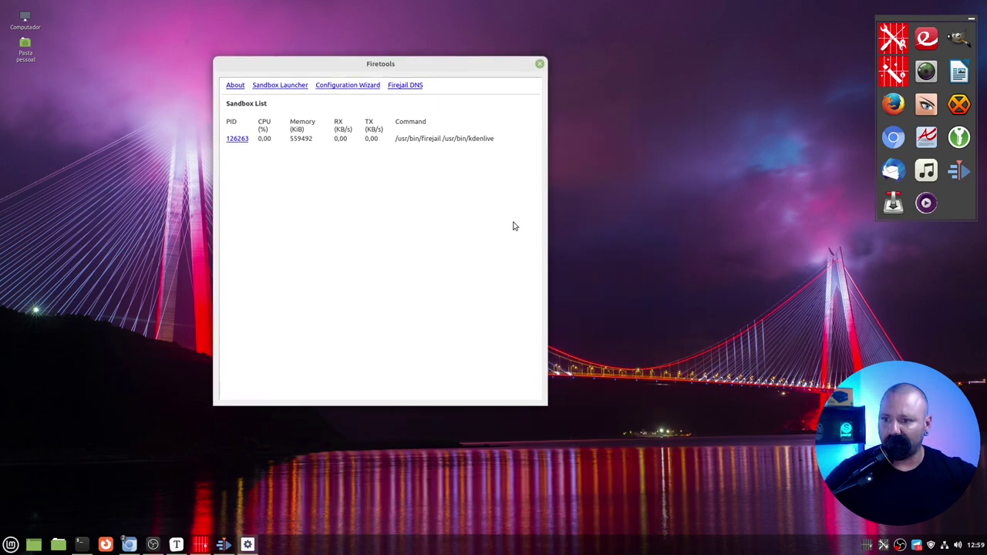
{"action": "left_click", "coordinate": [539, 63]}
{"action": "left_click", "coordinate": [932, 210]}
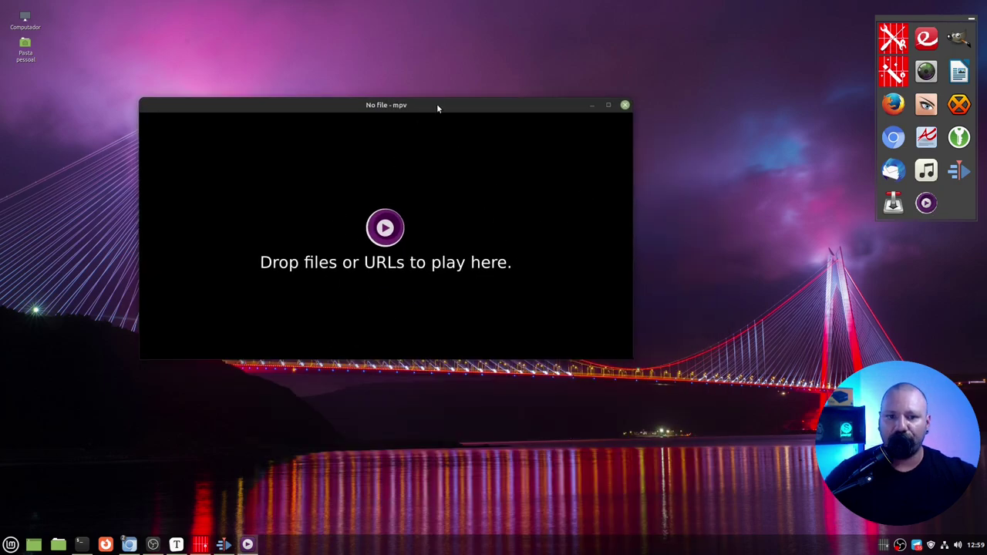
{"action": "left_click_drag", "start_coordinate": [437, 107], "coordinate": [473, 120]}
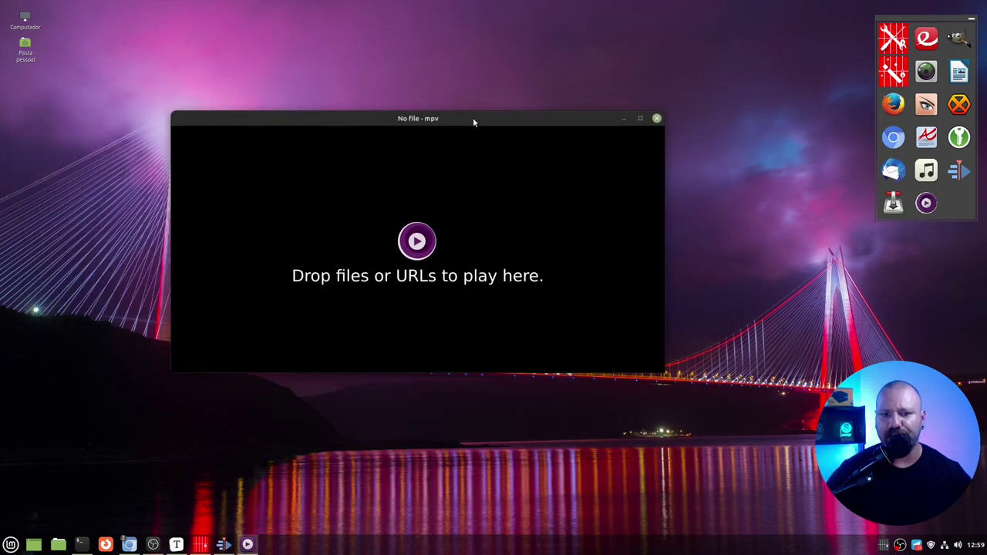
{"action": "left_click", "coordinate": [657, 119]}
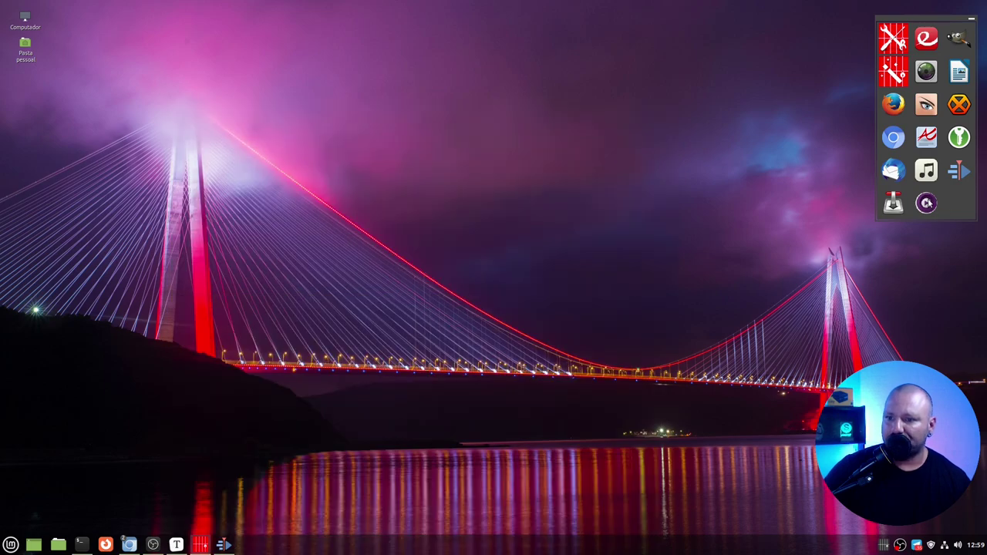
Open the mpv launcher entry for editing, examine its firejail command and options, and leave without saving
{"action": "right_click", "coordinate": [927, 203]}
{"action": "key", "text": "Escape"}
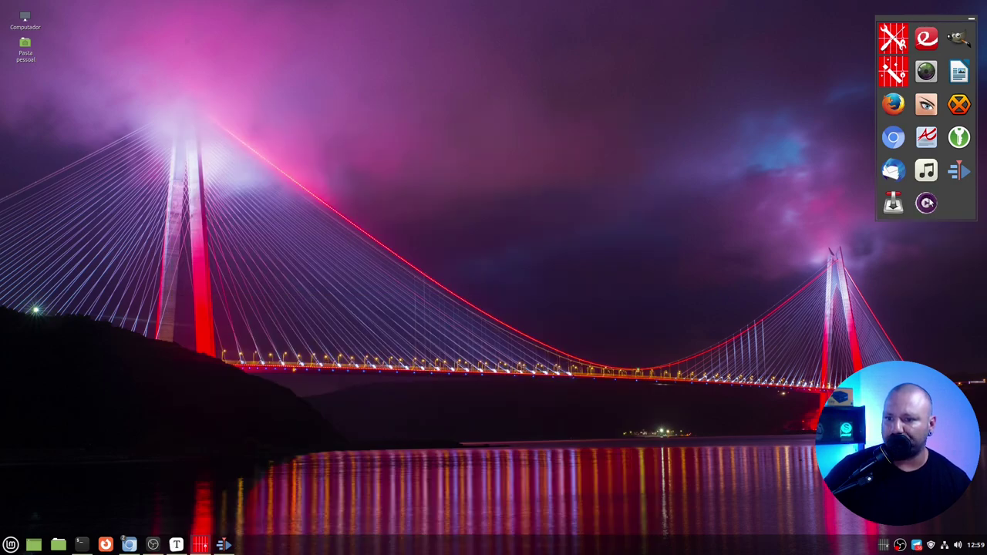
{"action": "right_click", "coordinate": [927, 203]}
{"action": "left_click", "coordinate": [927, 254]}
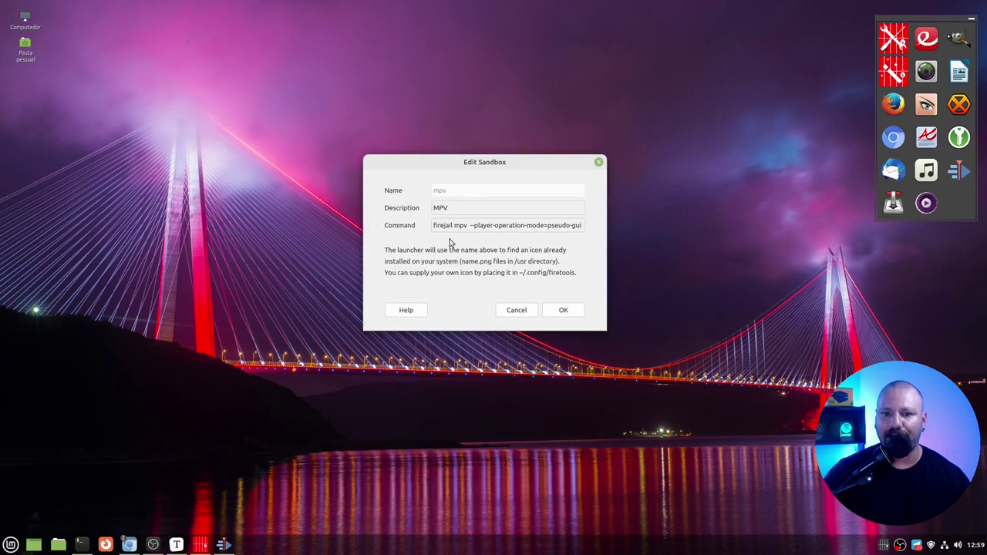
{"action": "double_click", "coordinate": [435, 225]}
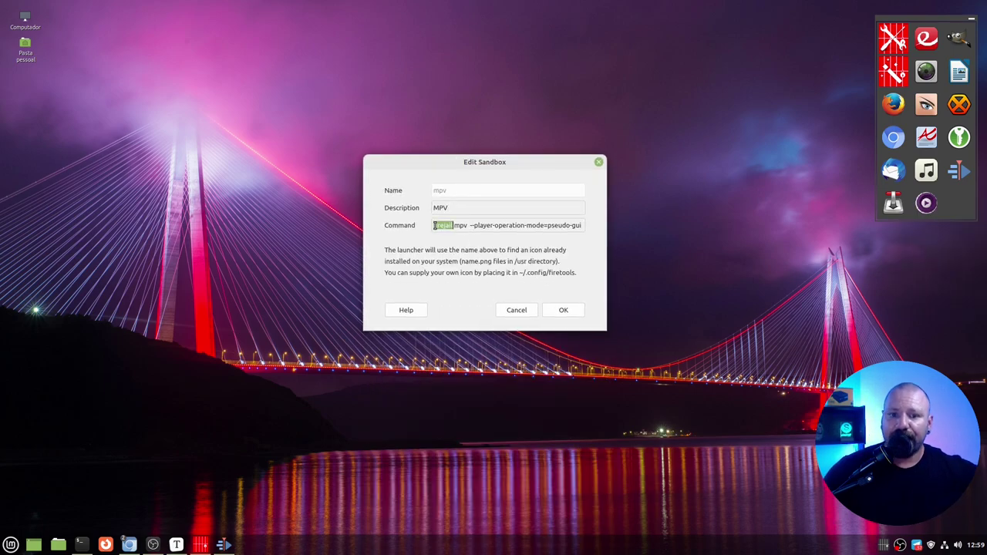
{"action": "left_click_drag", "start_coordinate": [454, 226], "coordinate": [592, 225]}
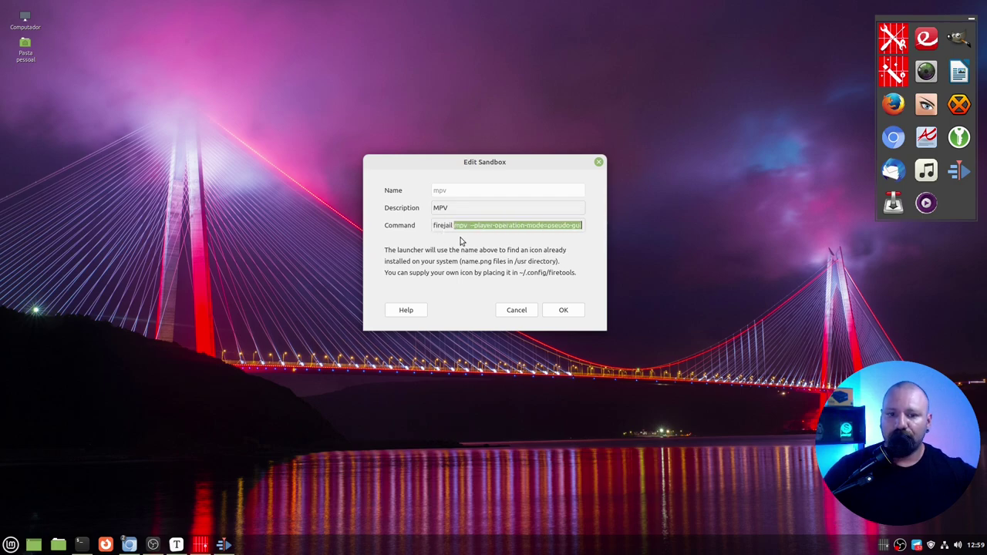
{"action": "left_click", "coordinate": [522, 314]}
In the Firefox launcher entry, remove --x11=xorg from the command, put the option back before firefox and accept the entry
{"action": "right_click", "coordinate": [901, 106]}
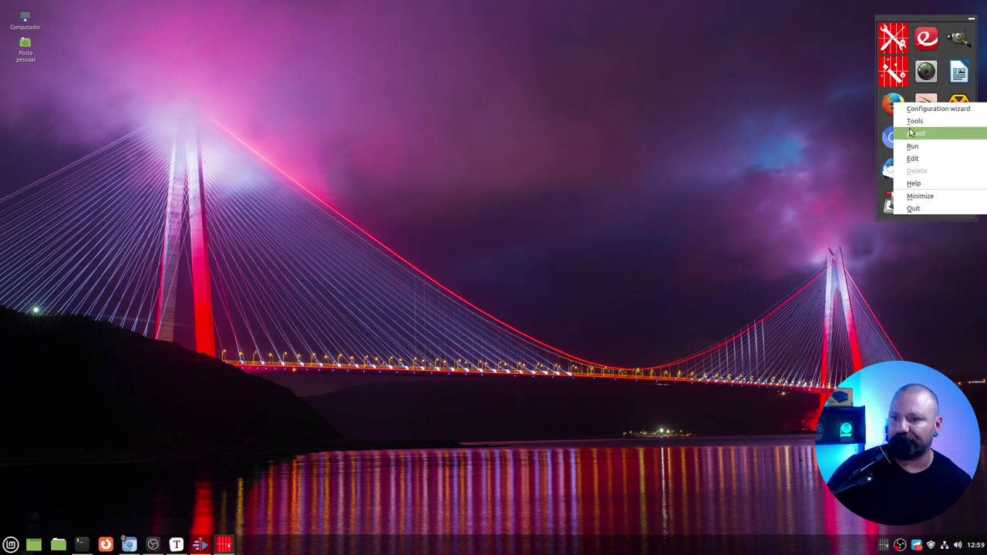
{"action": "left_click", "coordinate": [912, 158]}
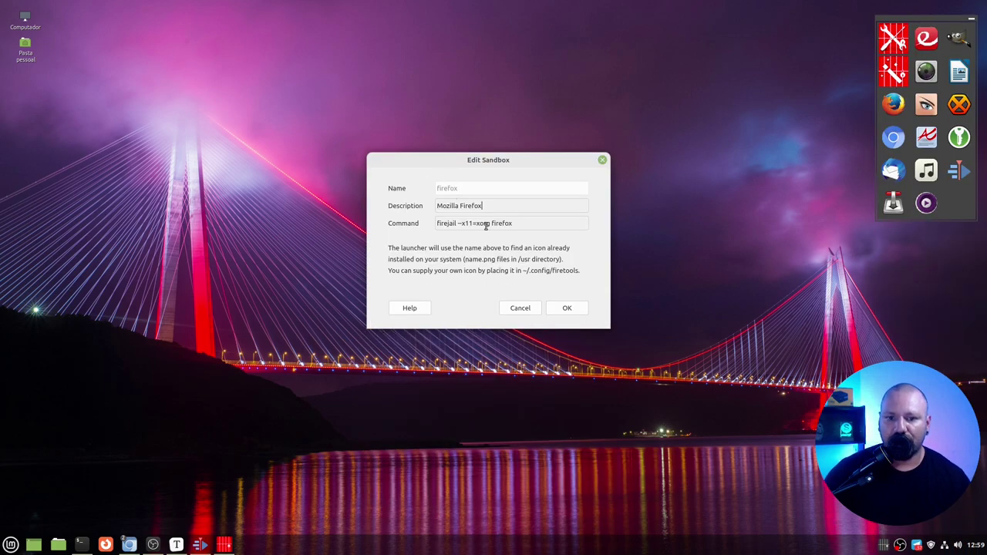
{"action": "left_click_drag", "start_coordinate": [458, 225], "coordinate": [464, 227]}
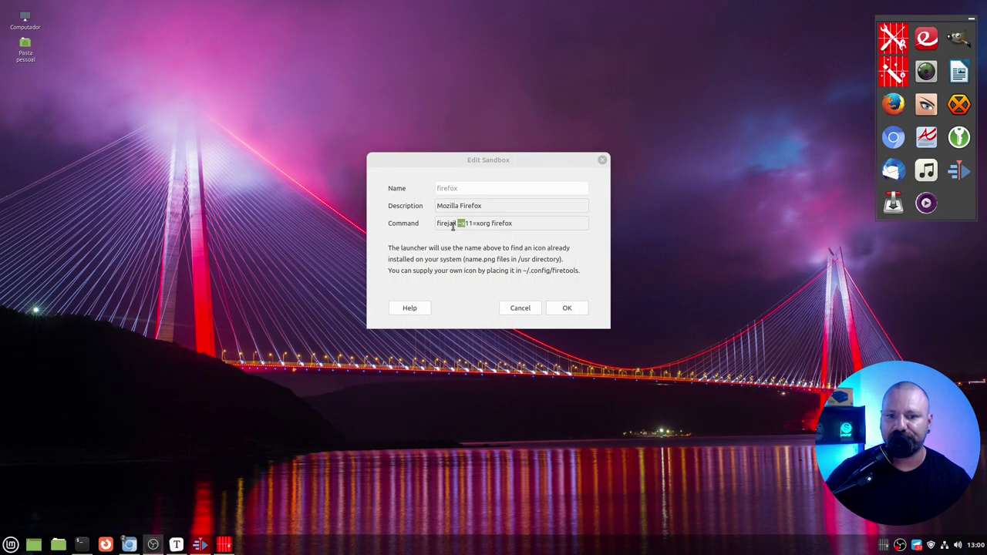
{"action": "left_click", "coordinate": [455, 224]}
{"action": "left_click_drag", "start_coordinate": [465, 223], "coordinate": [482, 223]}
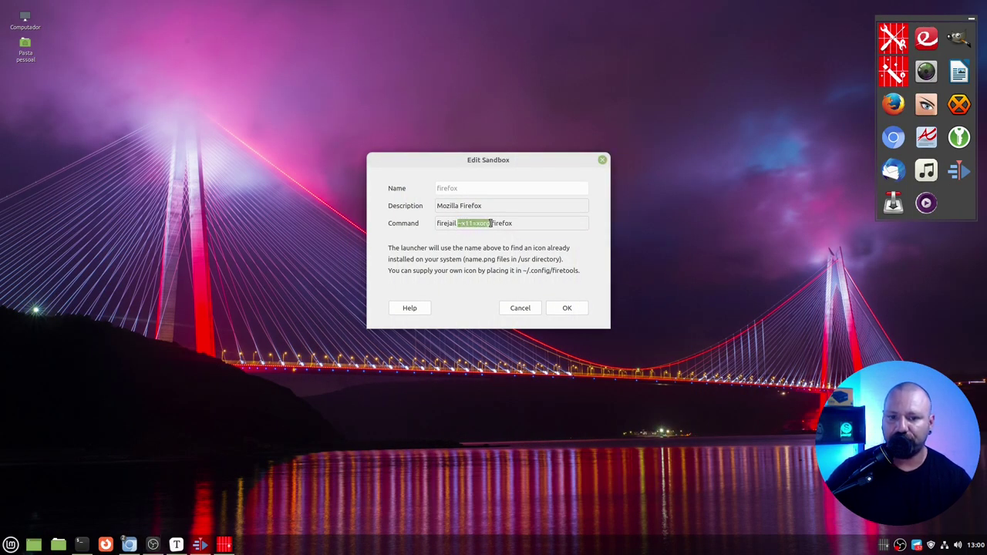
{"action": "key", "text": "BackSpace"}
{"action": "key", "text": "BackSpace"}
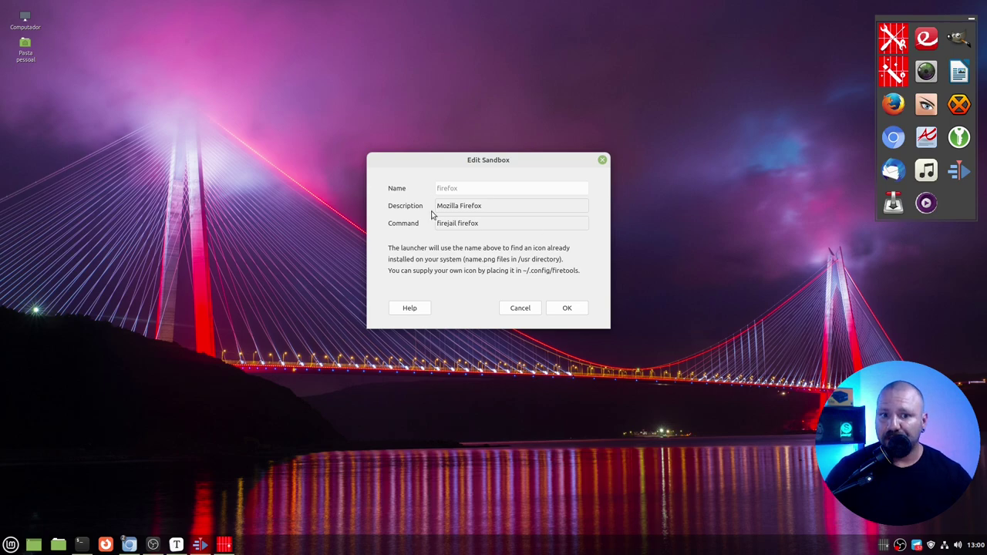
{"action": "type", "text": "--x11=xorg"}
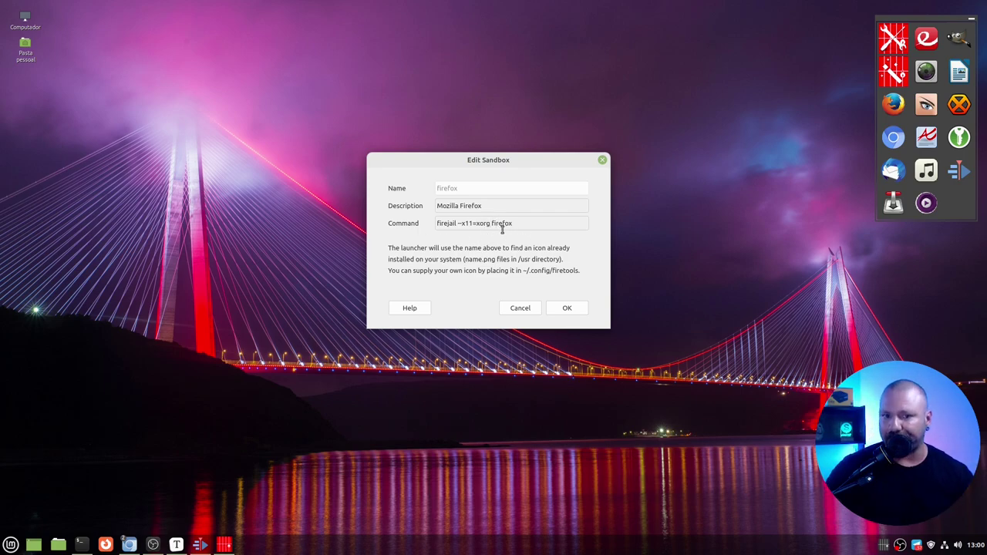
{"action": "left_click", "coordinate": [567, 307]}
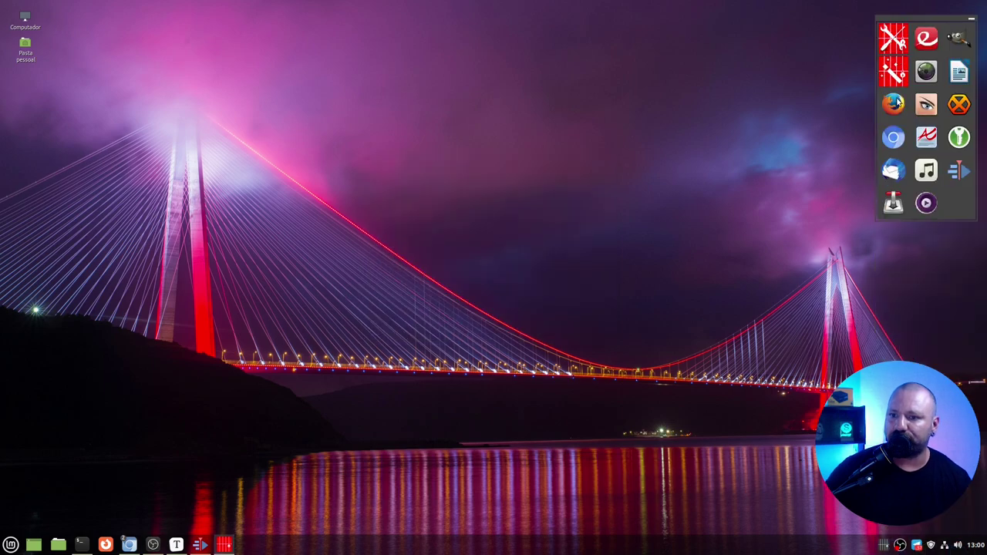
Launch Firefox, mpv and Thunderbird from the launcher, minimize Firefox and mpv, and close Thunderbird with its account setup
{"action": "left_click", "coordinate": [895, 103]}
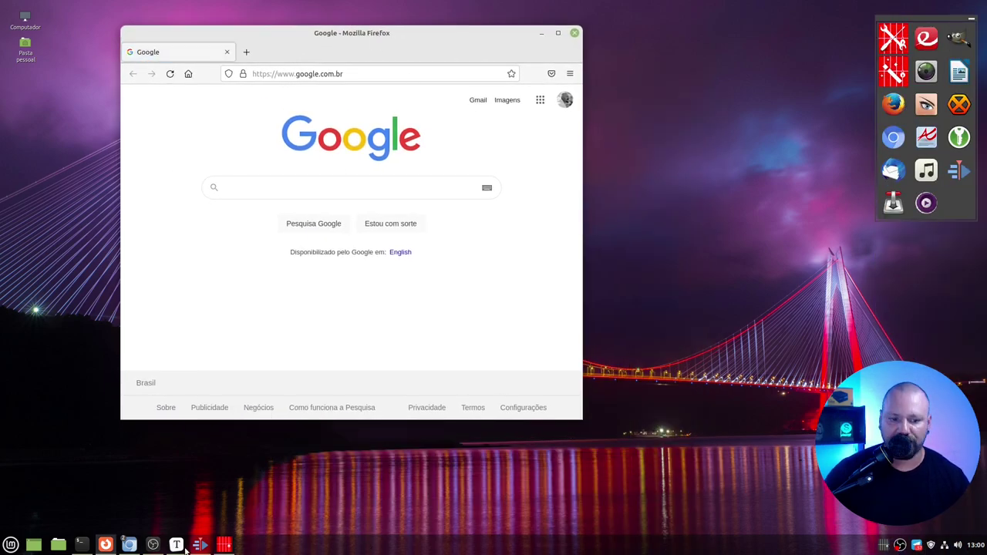
{"action": "left_click", "coordinate": [543, 32]}
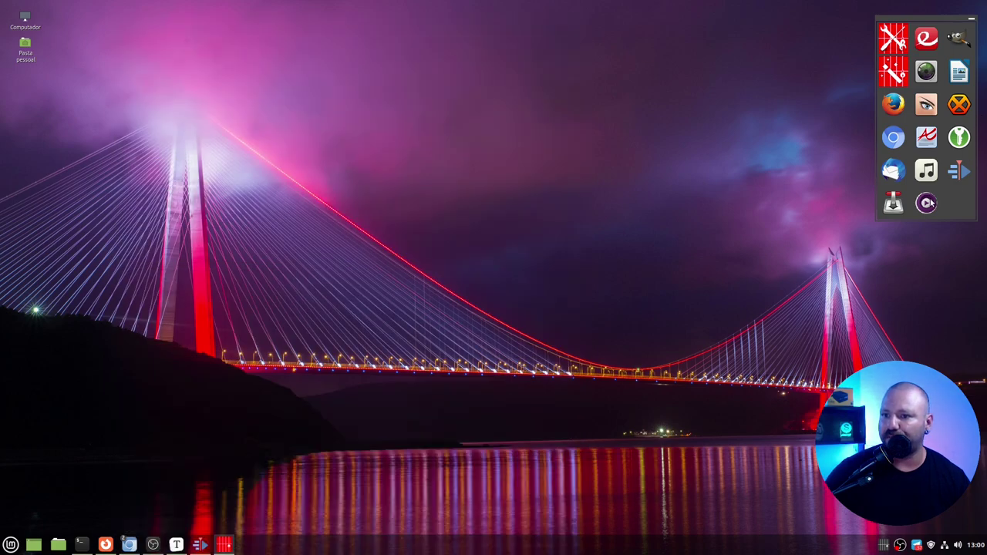
{"action": "left_click", "coordinate": [926, 202]}
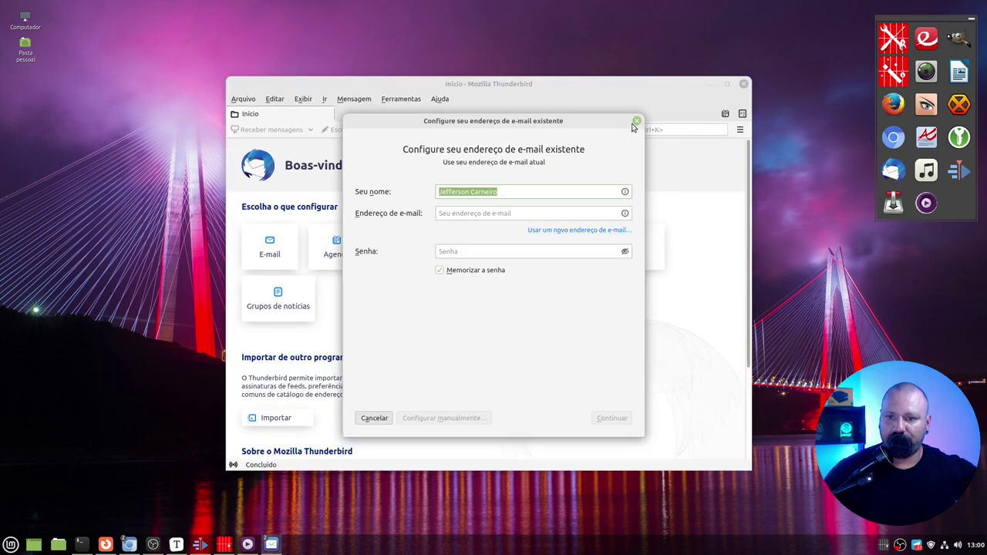
{"action": "left_click", "coordinate": [635, 121]}
{"action": "key", "text": "alt+F4"}
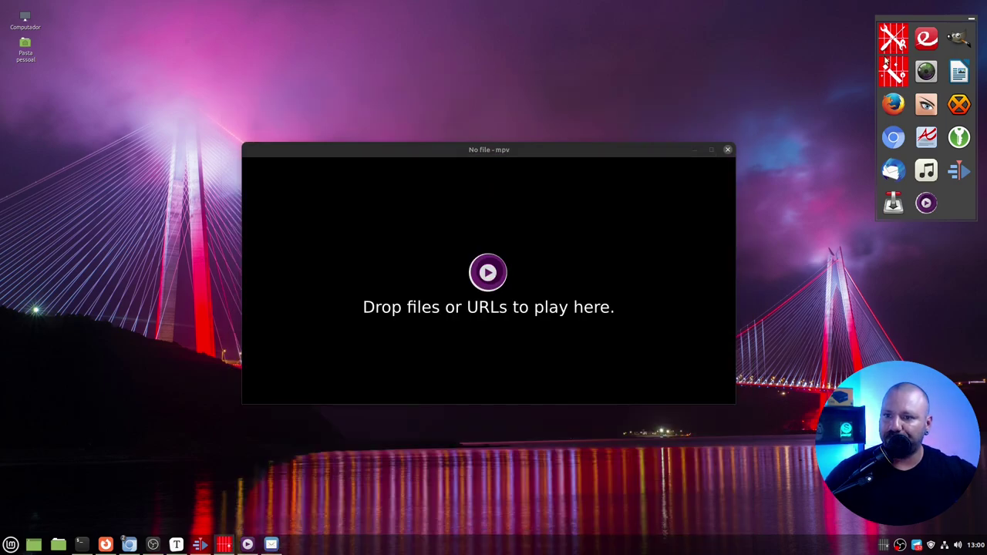
{"action": "left_click", "coordinate": [694, 149]}
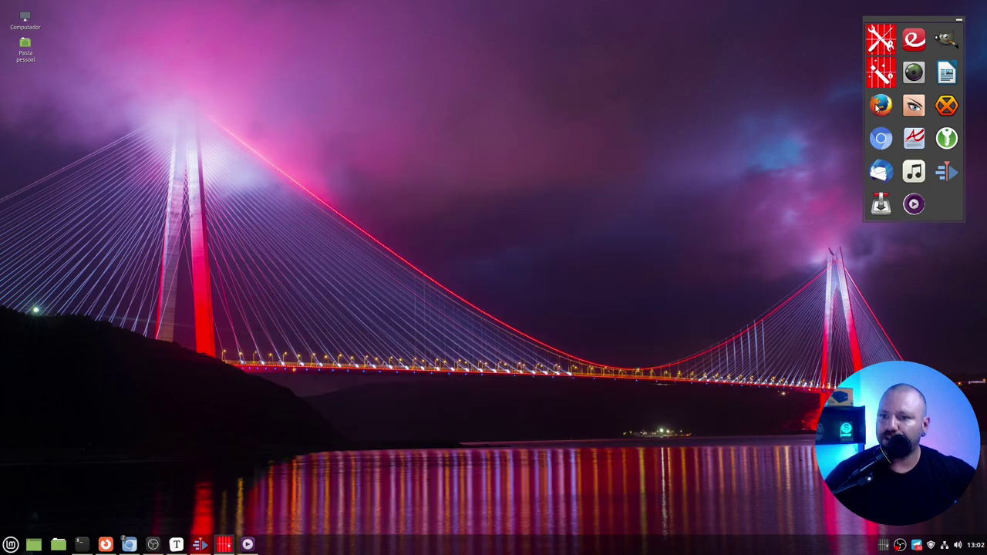
Open the Firetools sandbox list, view the Kdenlive sandbox's details and shut that sandbox down
{"action": "right_click", "coordinate": [955, 203]}
{"action": "left_click", "coordinate": [928, 214]}
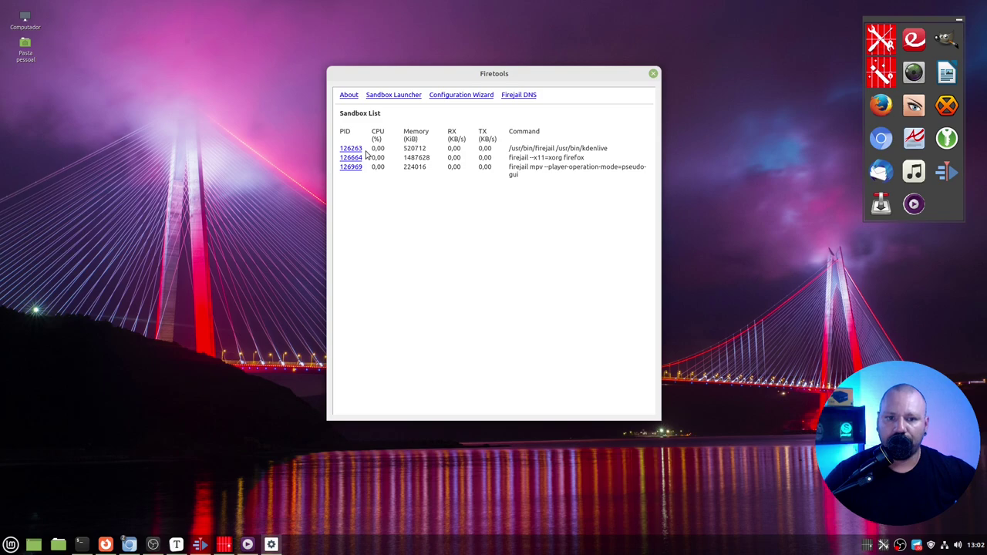
{"action": "double_click", "coordinate": [380, 153]}
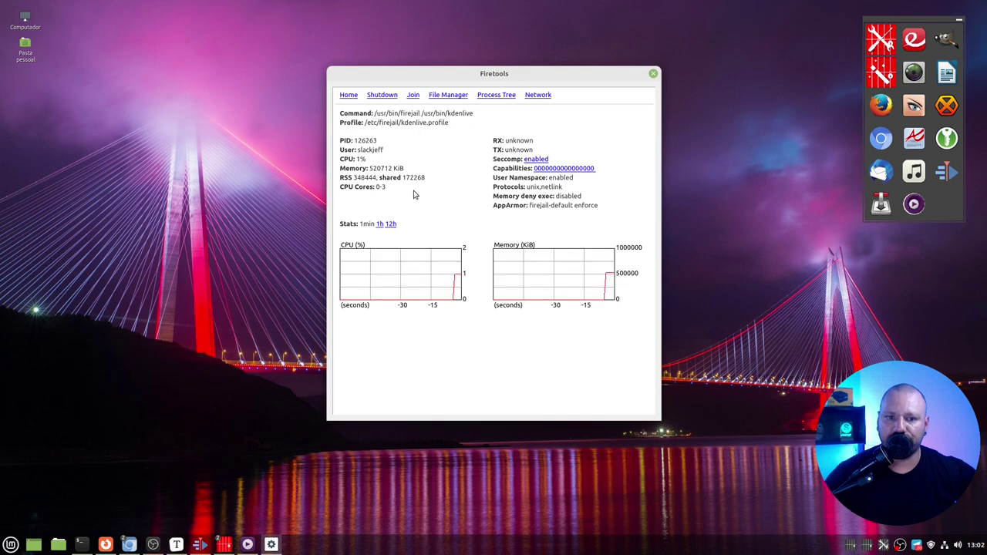
{"action": "left_click", "coordinate": [382, 96]}
{"action": "left_click", "coordinate": [551, 274]}
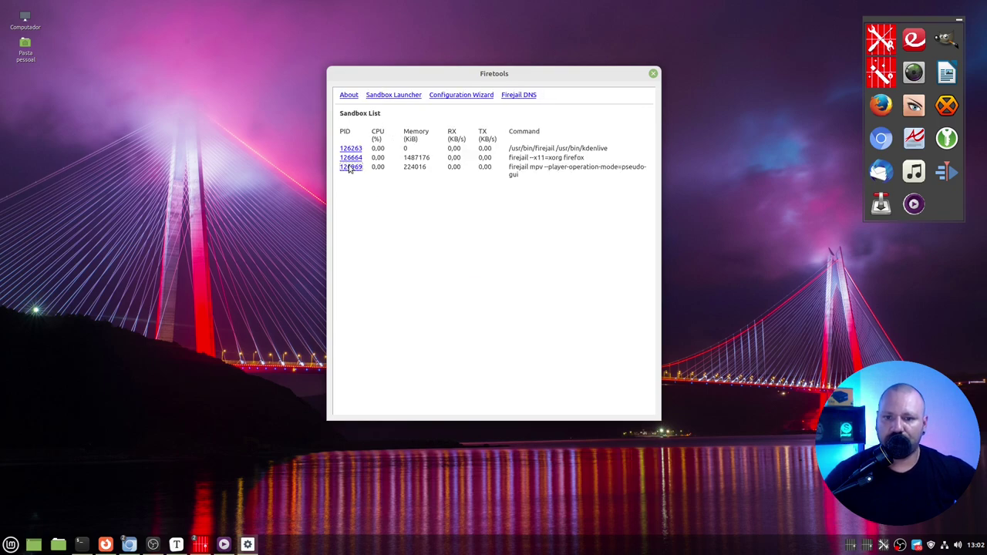
Shut down the mpv sandbox, view the Firefox sandbox's details and close the sandbox list window
{"action": "left_click", "coordinate": [351, 168]}
{"action": "left_click", "coordinate": [391, 99]}
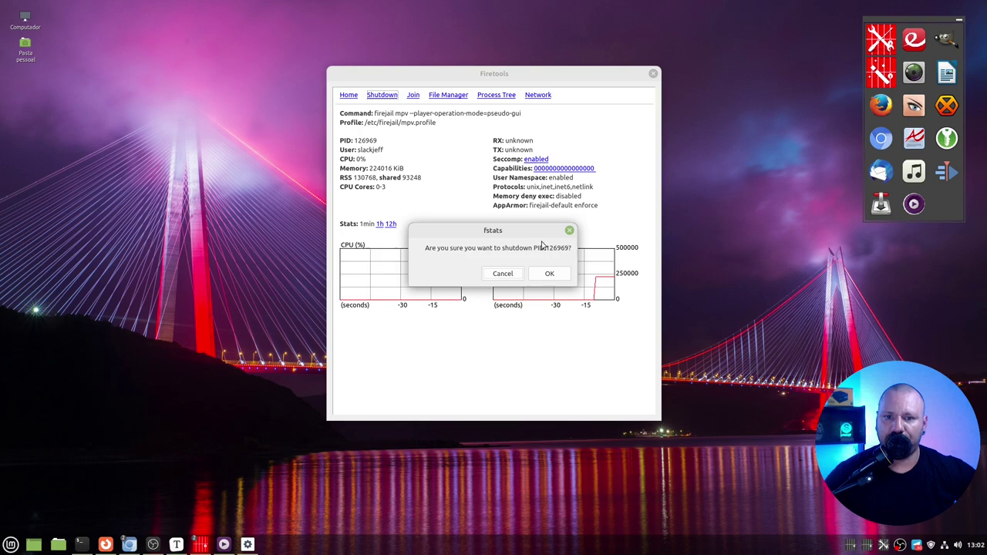
{"action": "left_click", "coordinate": [549, 273]}
{"action": "left_click", "coordinate": [354, 149]}
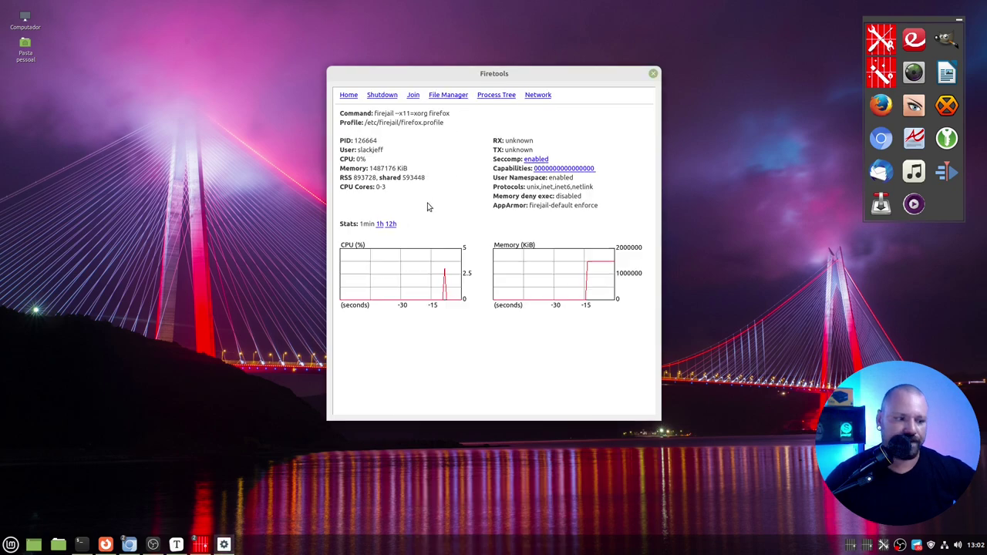
{"action": "left_click", "coordinate": [653, 73]}
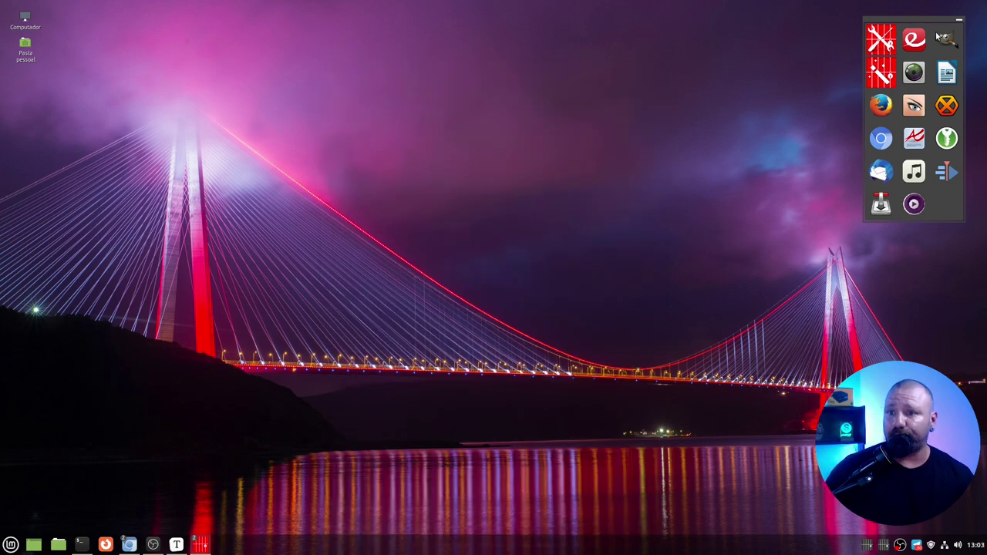
Shift the Firetools launcher slightly on the desktop and open a terminal window
{"action": "left_click_drag", "start_coordinate": [919, 23], "coordinate": [911, 22]}
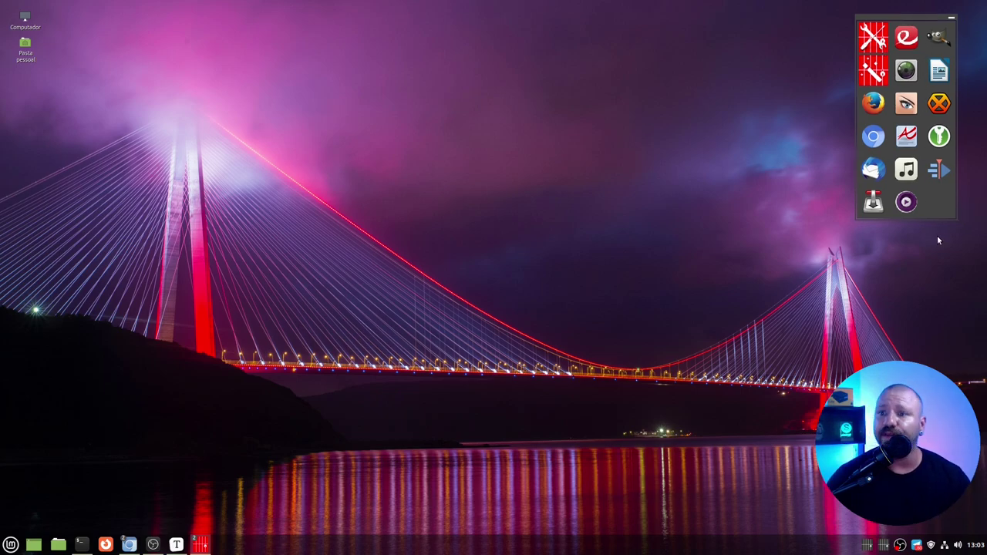
{"action": "left_click", "coordinate": [82, 544]}
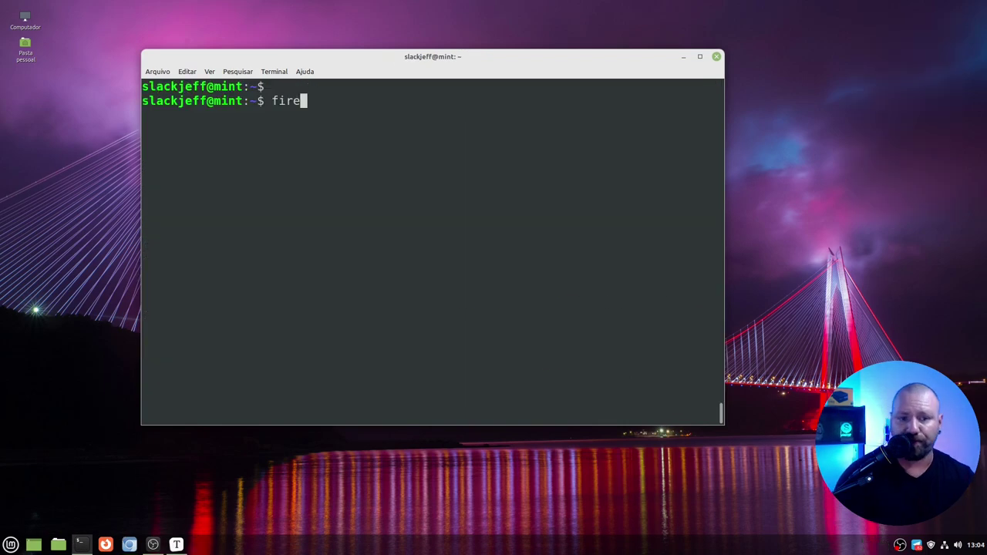
{"action": "type", "text": "fox"}
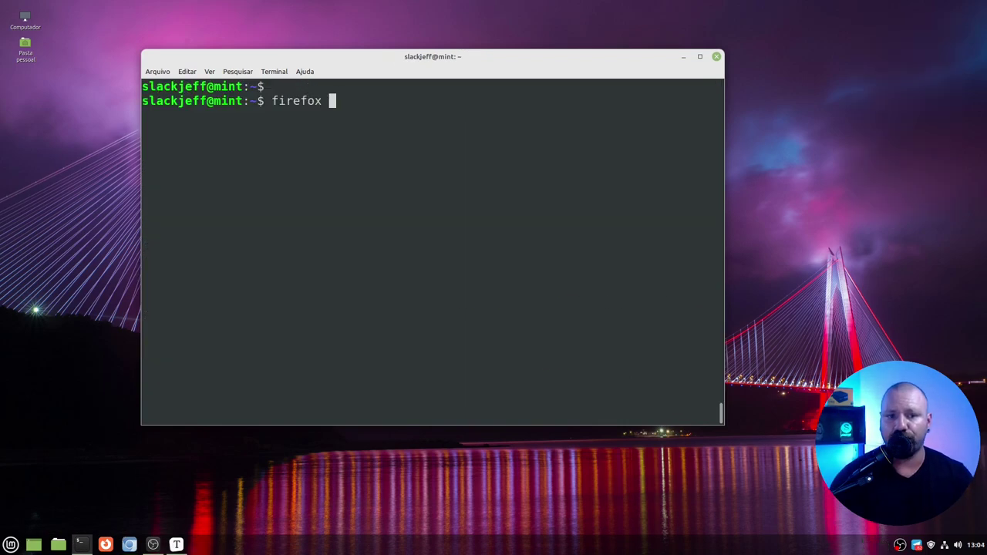
{"action": "key", "text": "Return"}
{"action": "key", "text": "ctrl+c"}
{"action": "key", "text": "ctrl+l"}
{"action": "type", "text": "c"}
{"action": "key", "text": "BackSpace"}
{"action": "key", "text": "Return"}
Start Chromium in a Firejail sandbox from the terminal with the command firejail chromium
{"action": "type", "text": "firejail"}
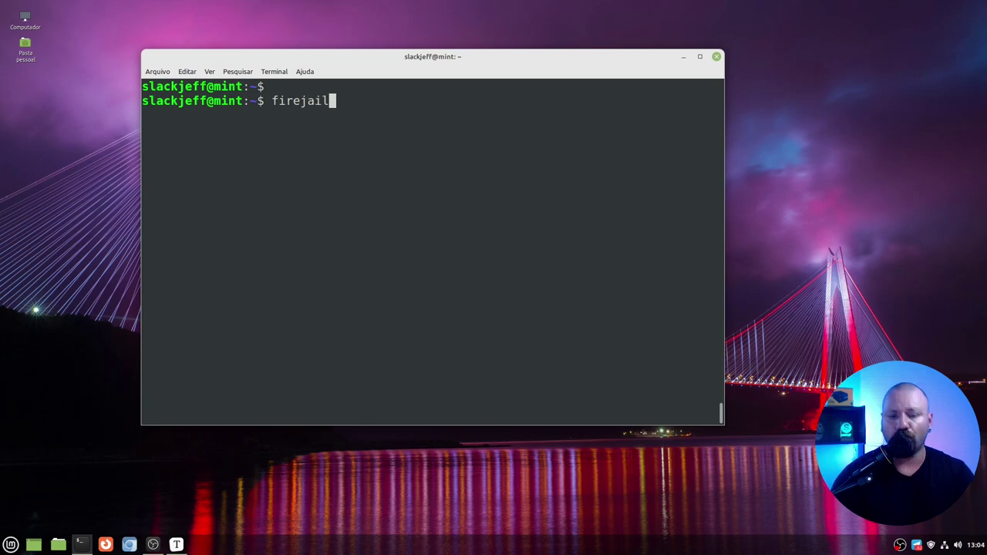
{"action": "type", "text": " chromium"}
{"action": "key", "text": "Return"}
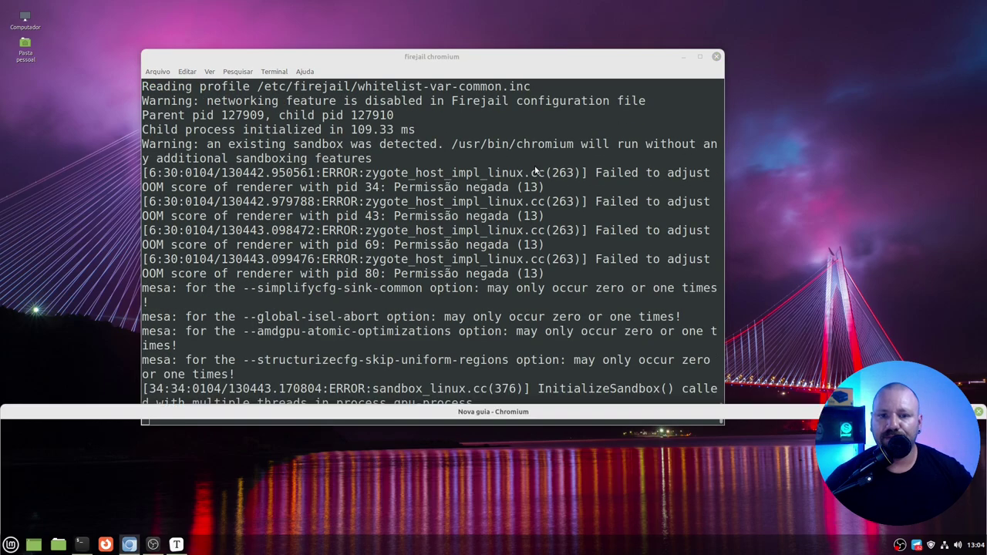
{"action": "left_click", "coordinate": [892, 101]}
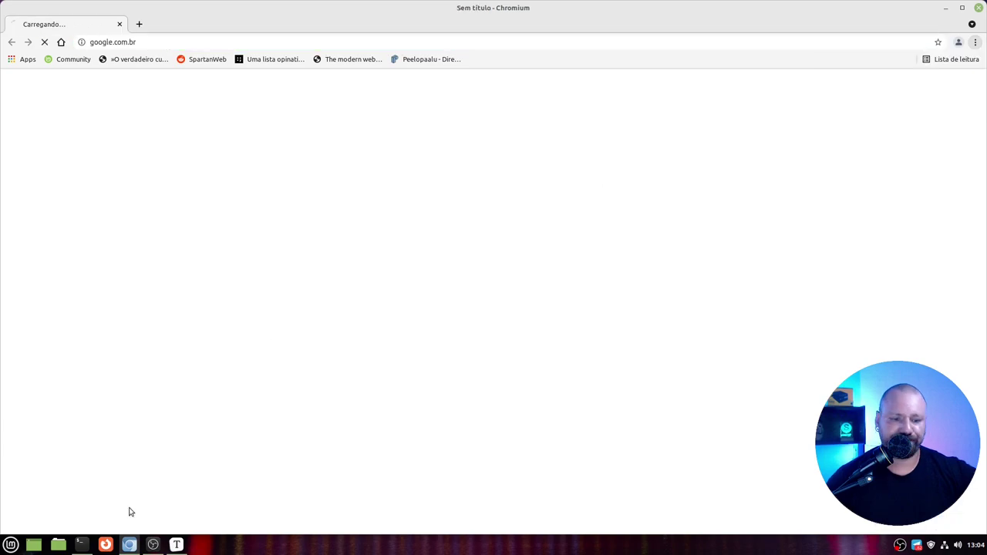
Open a second terminal, discard the firefox entry and monitor the running sandboxes with firejail --top
{"action": "key", "text": "ctrl+alt+t"}
{"action": "type", "text": "firefox"}
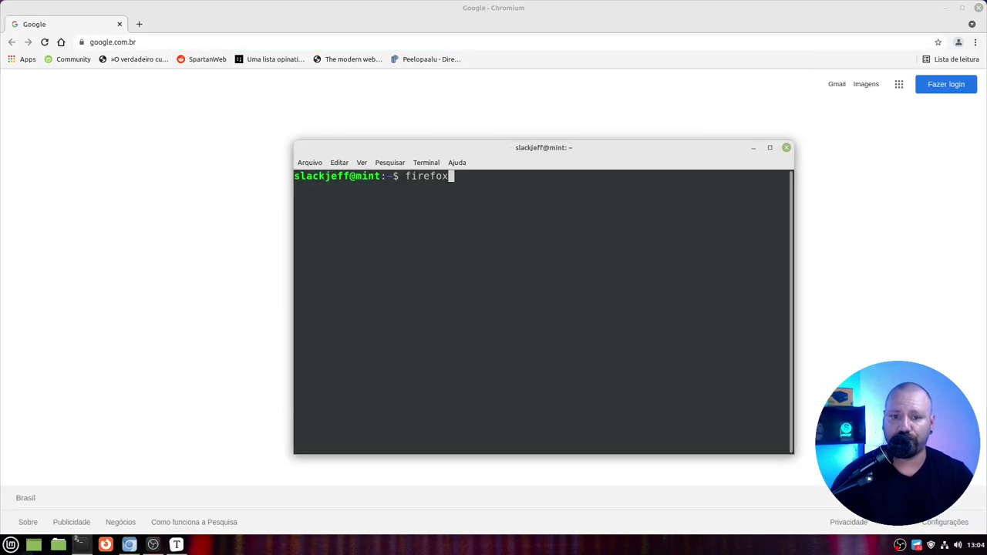
{"action": "key", "text": "ctrl+c"}
{"action": "type", "text": "firejail --top"}
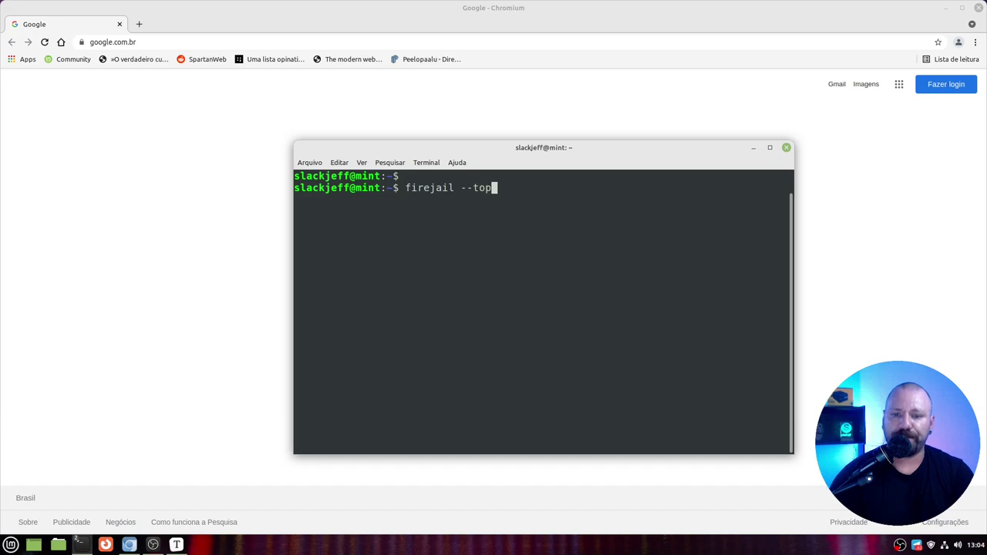
{"action": "key", "text": "Return"}
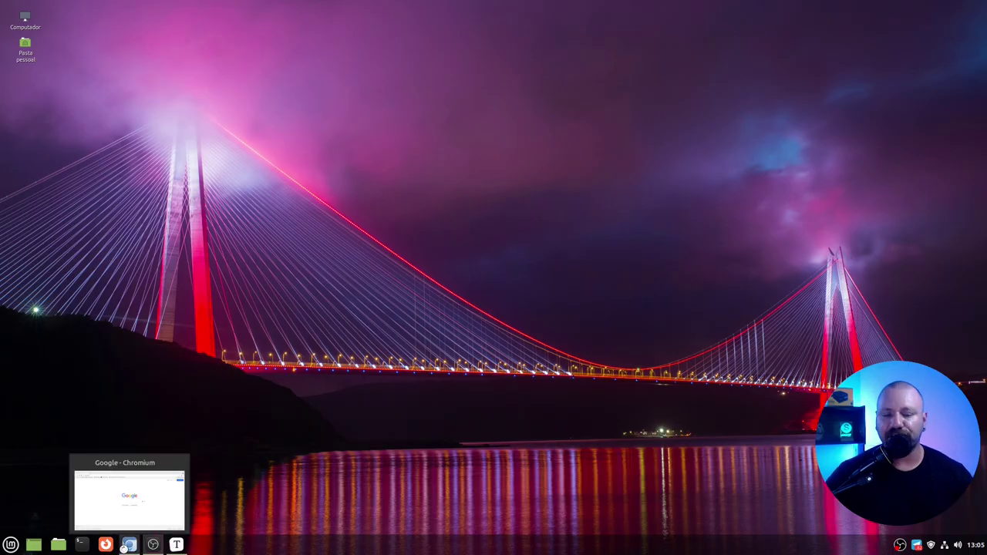
Switch back to the sandboxed Chromium window and open the site slackjeff.com.br
{"action": "left_click", "coordinate": [129, 545]}
{"action": "left_click", "coordinate": [316, 41]}
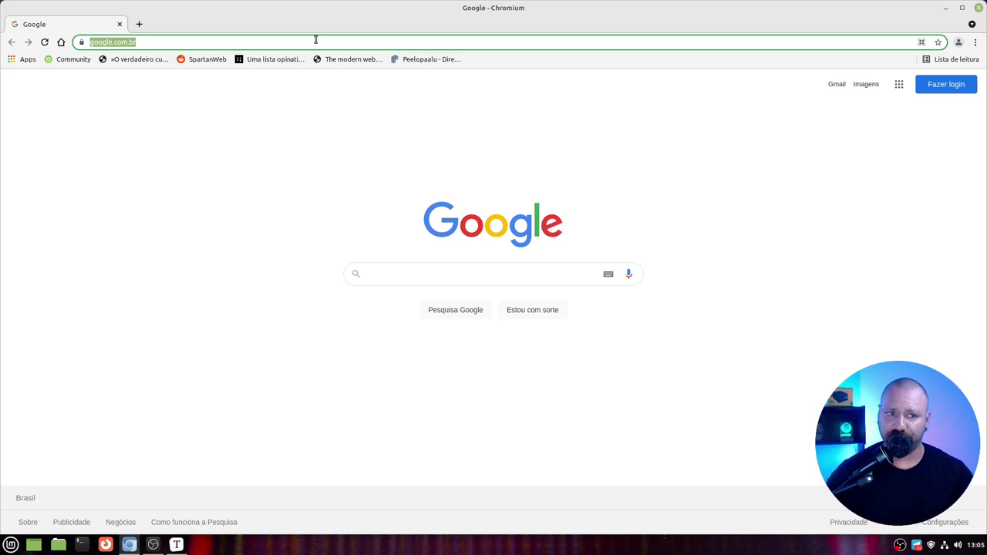
{"action": "type", "text": "sla"}
{"action": "key", "text": "Return"}
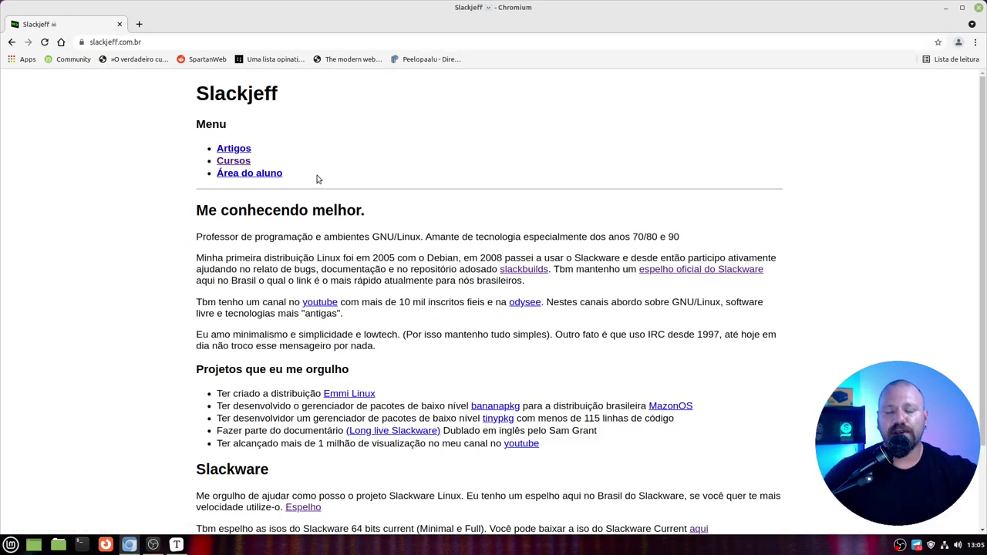
Browse the recorded courses (Cursos Gravados) under Cursos and view the details of the package containing all courses
{"action": "left_click", "coordinate": [240, 161]}
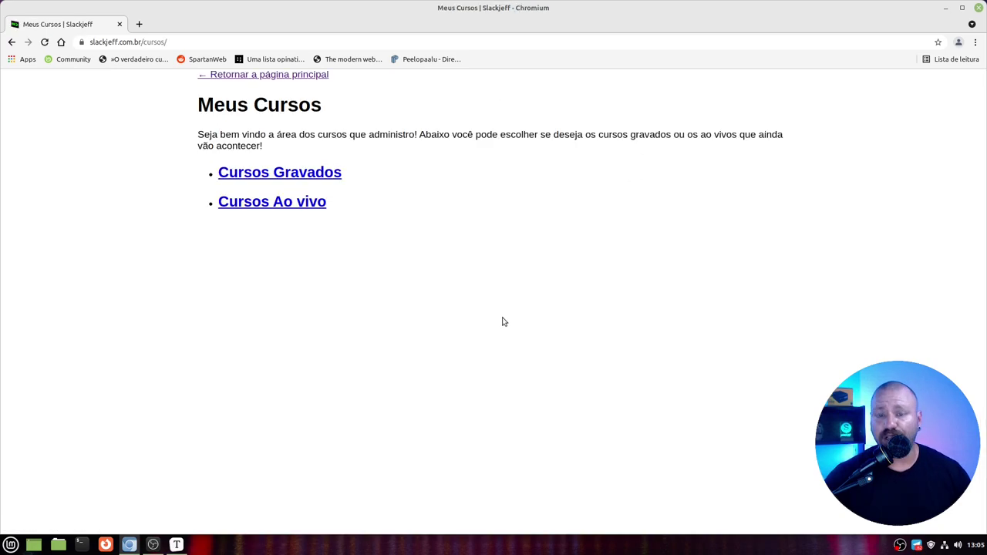
{"action": "left_click", "coordinate": [273, 181]}
{"action": "scroll", "coordinate": [343, 233], "scroll_direction": "down", "scroll_amount": 3}
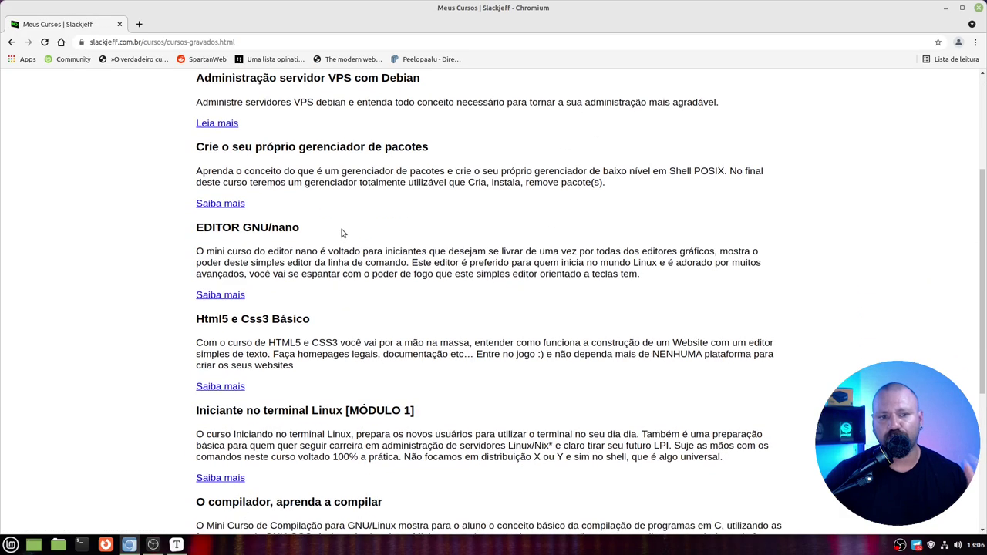
{"action": "scroll", "coordinate": [344, 233], "scroll_direction": "up", "scroll_amount": 5}
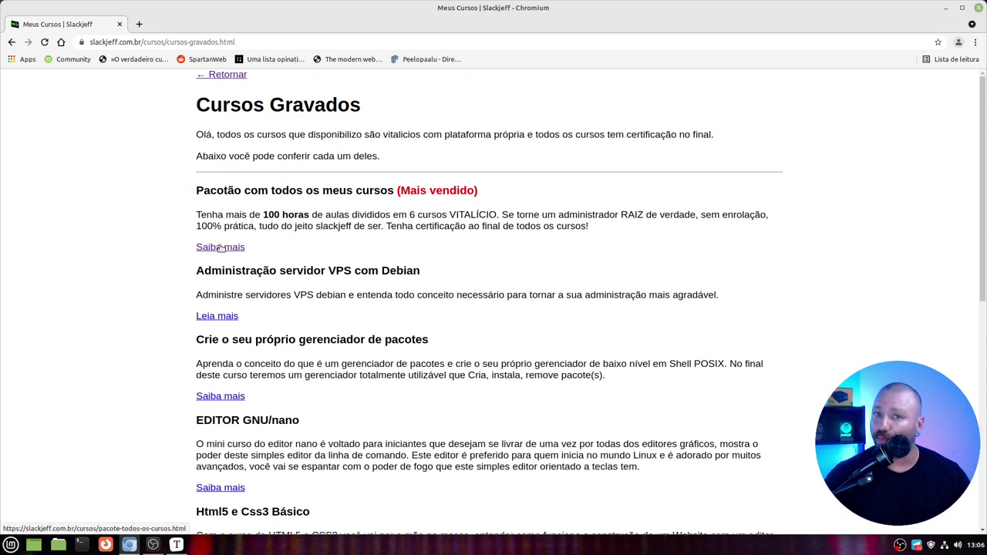
{"action": "left_click", "coordinate": [220, 247]}
{"action": "scroll", "coordinate": [465, 311], "scroll_direction": "down", "scroll_amount": 2}
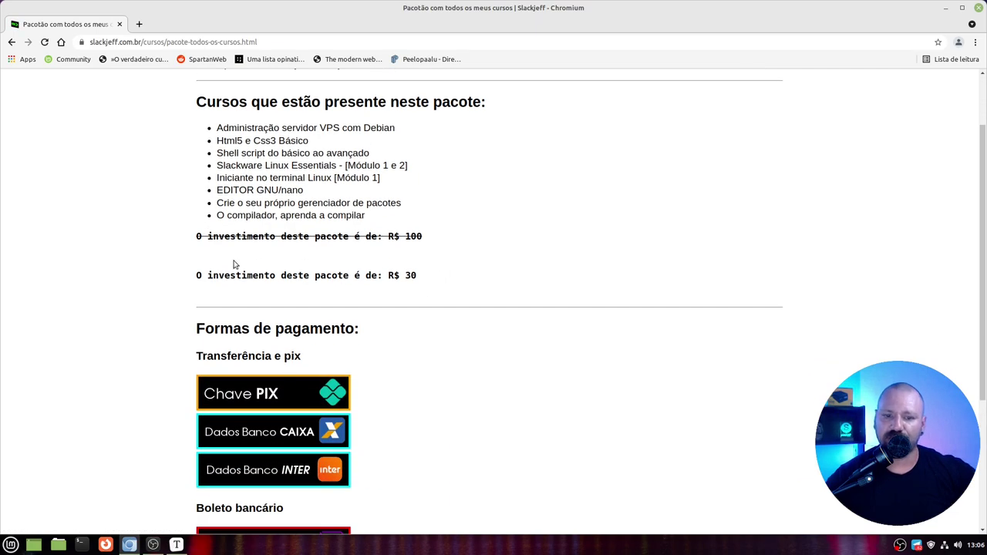